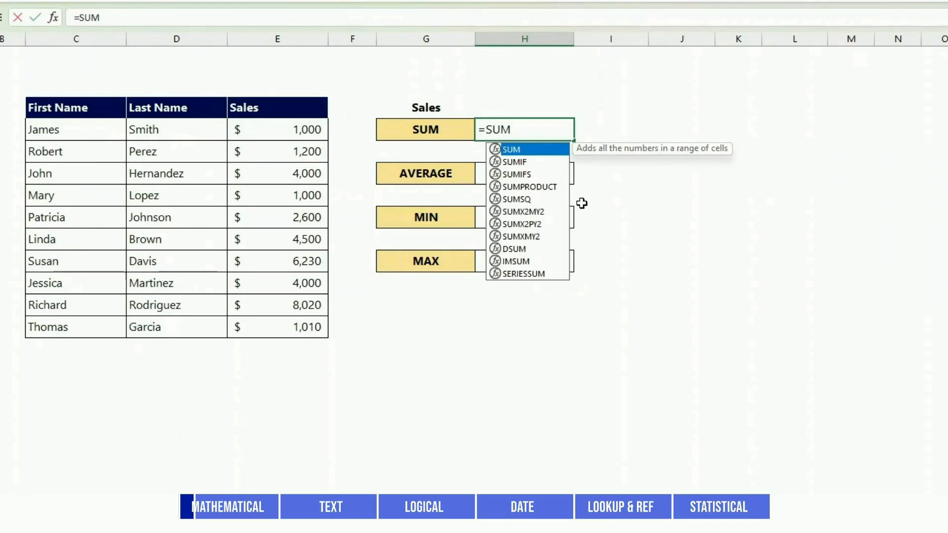
# Complete the SUM formula in H5 so it totals the sales in E5:E14
pyautogui.write('(')
pyautogui.moveTo(308, 124); pyautogui.dragTo(300, 325)
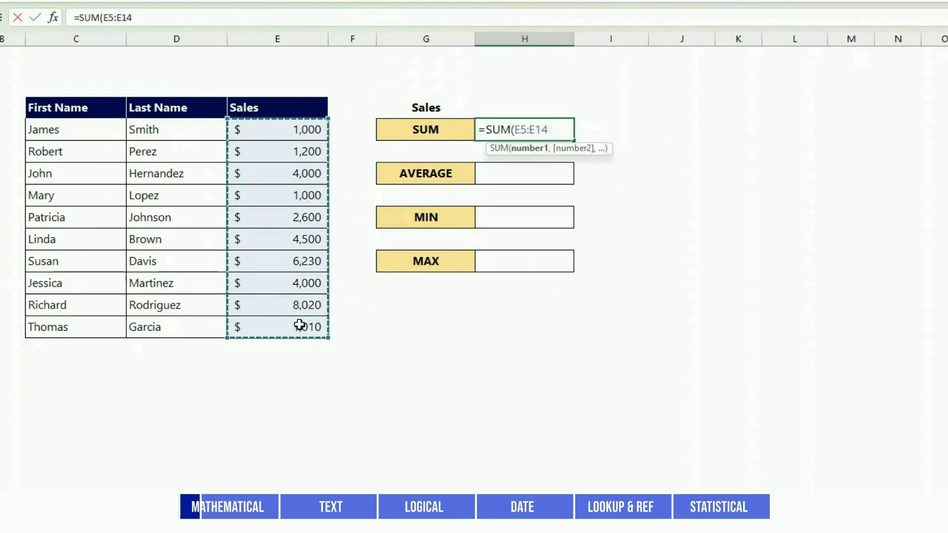
pyautogui.write(')')
pyautogui.press('Return')
pyautogui.press('Return')
# Enter an AVERAGE formula over E5:E14 in H7, beside the AVERAGE label
pyautogui.write('=average(')
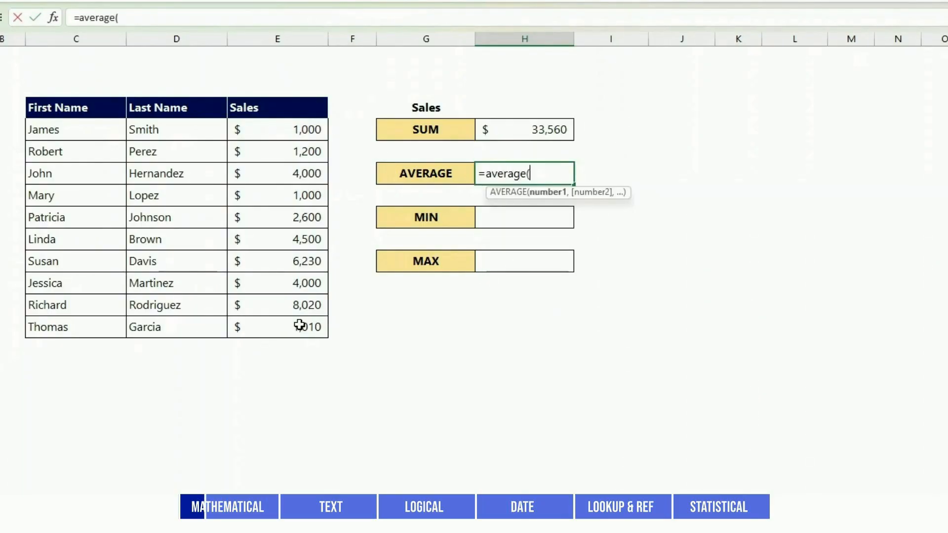
pyautogui.moveTo(296, 129); pyautogui.dragTo(285, 325)
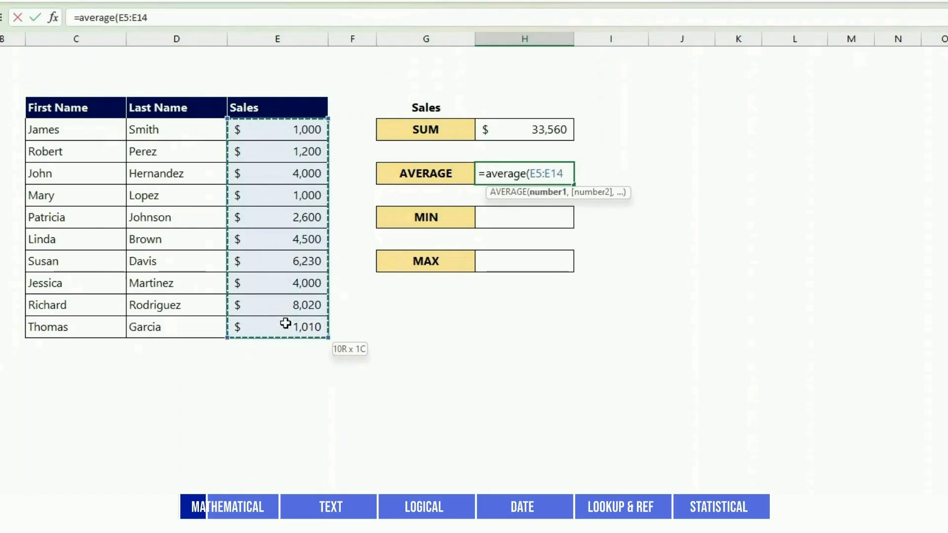
pyautogui.write(')')
pyautogui.press('Return')
pyautogui.press('Return')
# Enter a MIN formula over E5:E14 in H9, beside the MIN label
pyautogui.write('=MIN(')
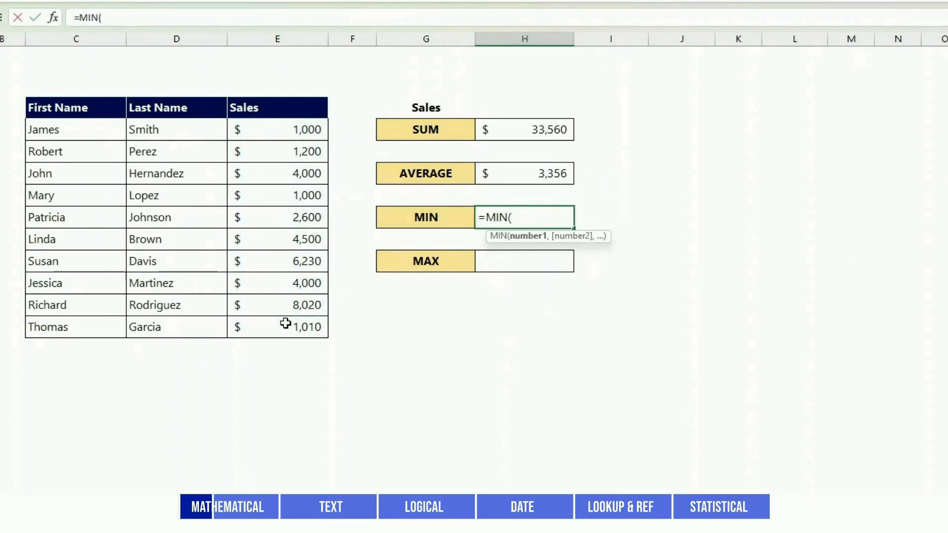
pyautogui.moveTo(284, 129); pyautogui.dragTo(283, 325)
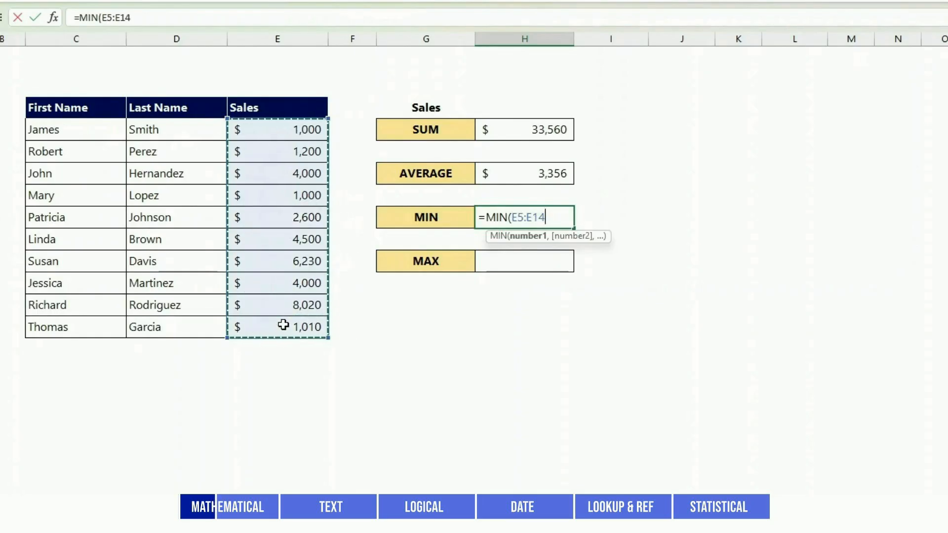
pyautogui.press('Return')
# Enter a MAX formula over E5:E14 in H11, beside the MAX label
pyautogui.click(510, 260)
pyautogui.write('=MA')
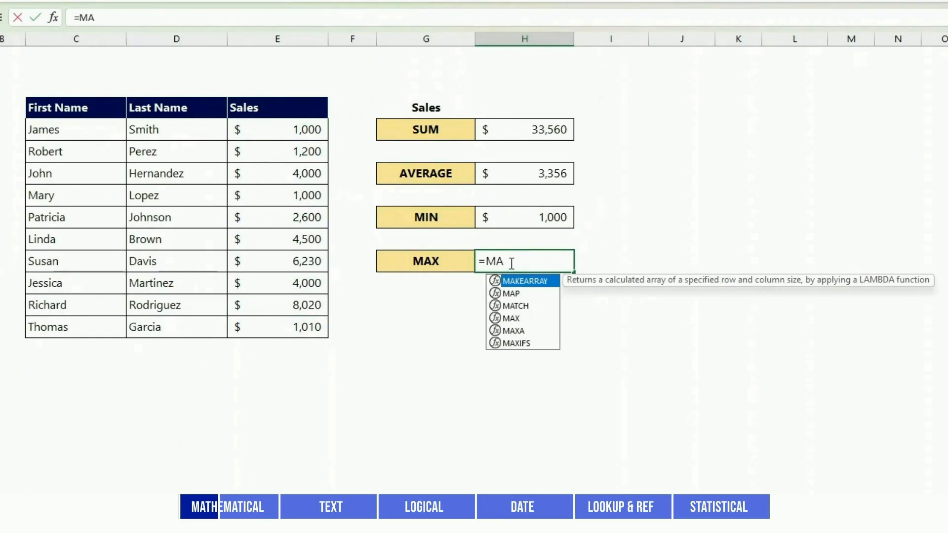
pyautogui.write('X(')
pyautogui.moveTo(291, 129); pyautogui.dragTo(297, 333)
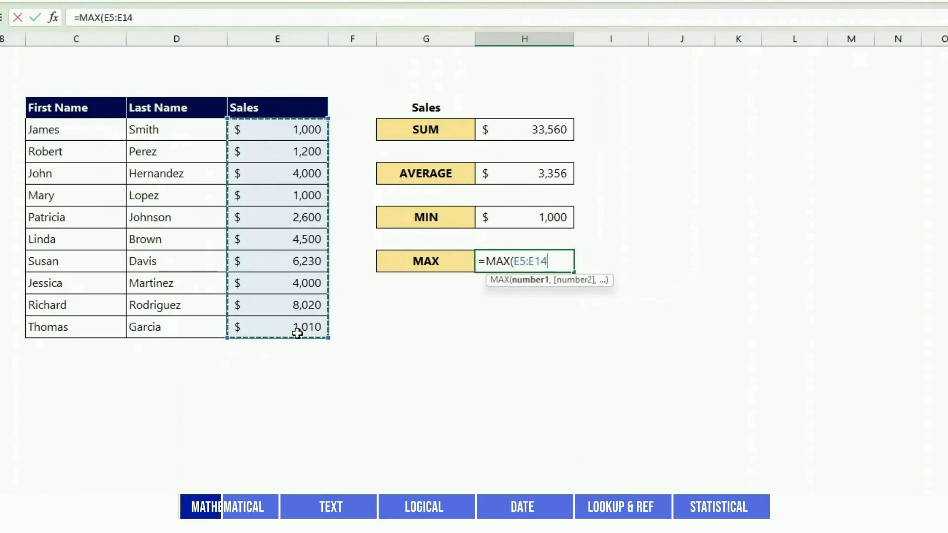
pyautogui.press('Return')
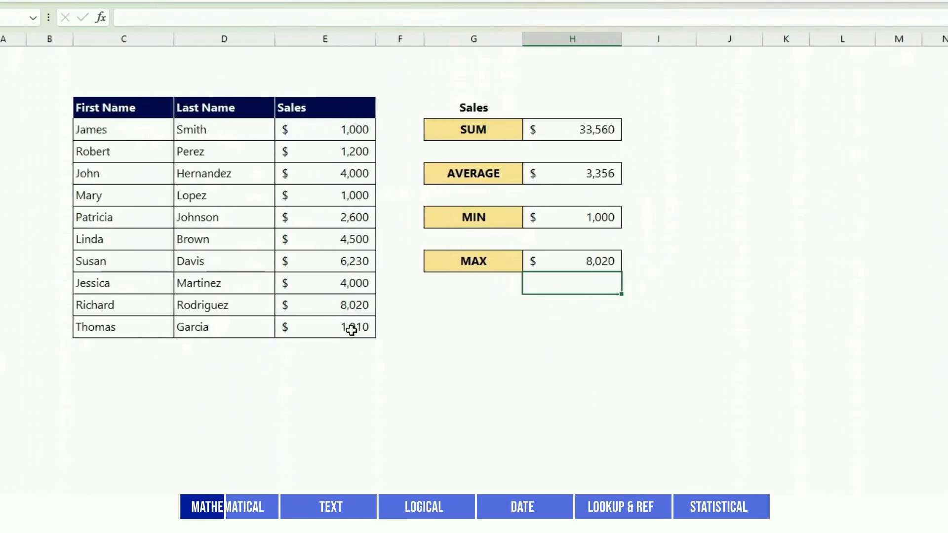
# Name the range of sales values E5:E14 "Sales"
pyautogui.moveTo(373, 132); pyautogui.dragTo(375, 327)
pyautogui.click(53, 23)
pyautogui.write('Sales')
pyautogui.press('Return')
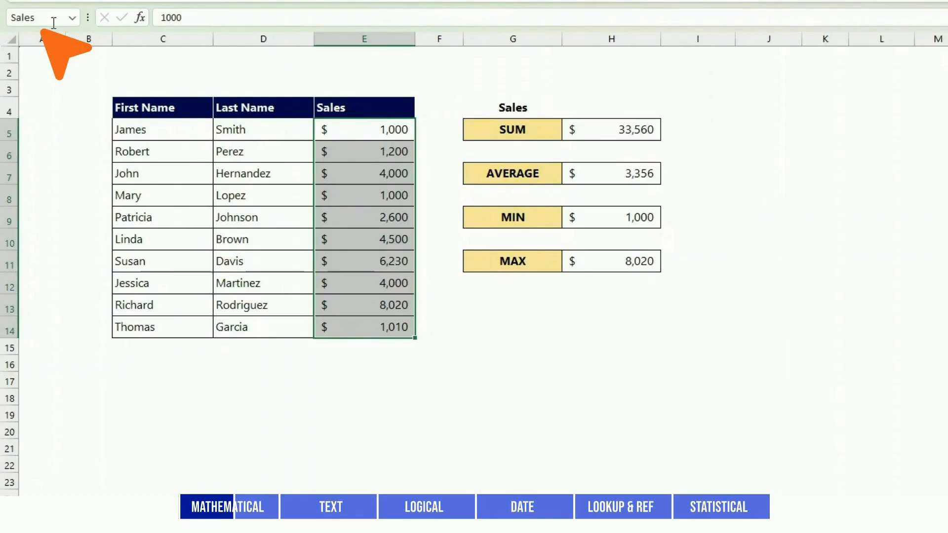
# Enter =SUM(Sales) in I5 to total the sales through the named range
pyautogui.click(672, 131)
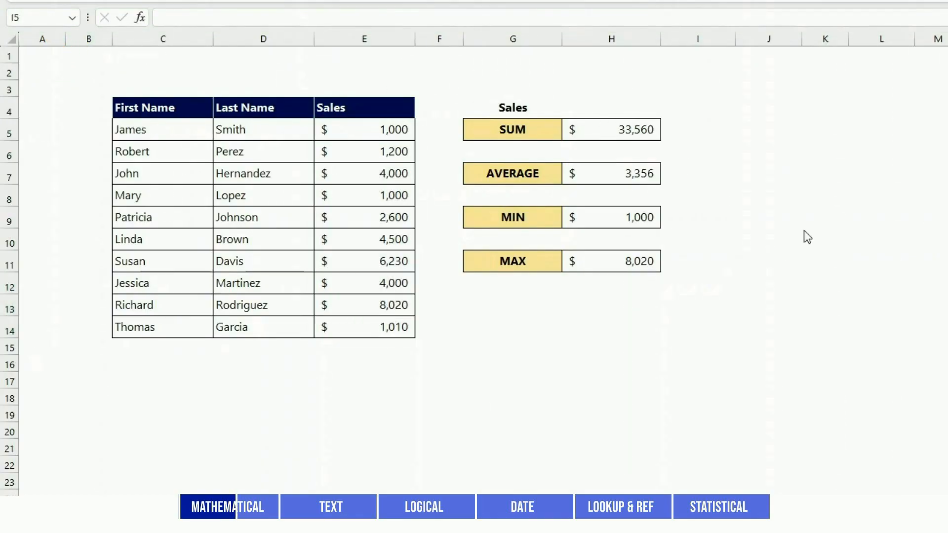
pyautogui.click(694, 134)
pyautogui.write('=')
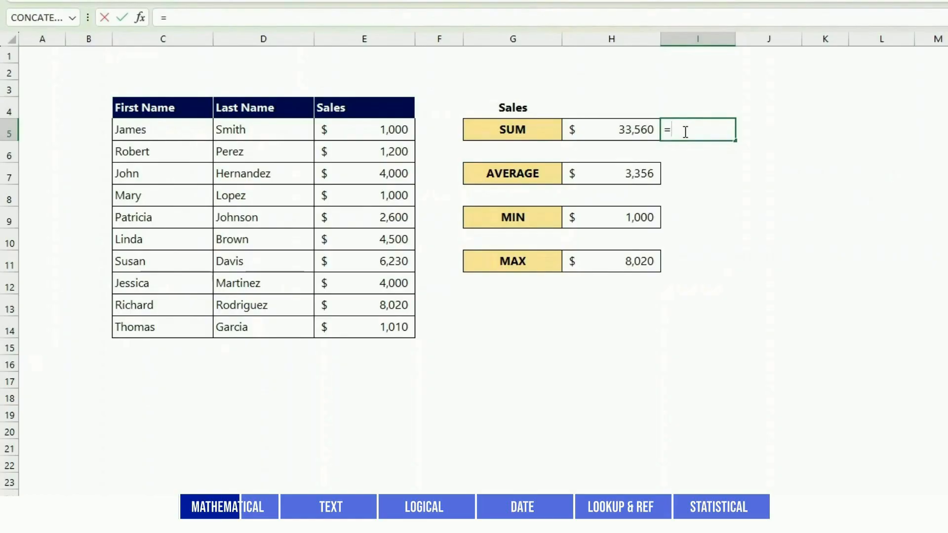
pyautogui.write('SUM(Sales)')
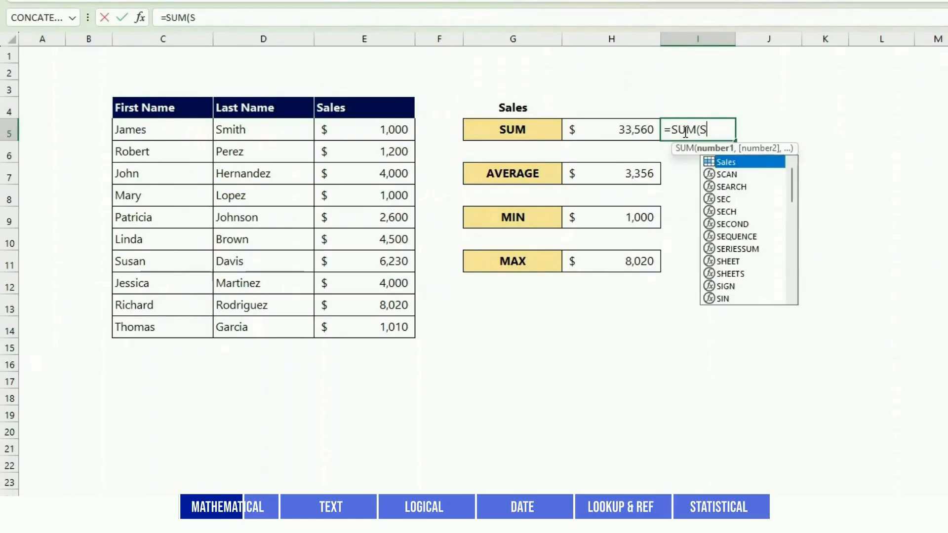
pyautogui.press('Return')
# Enter =AVERAGE(Sales) in I7, using the named range
pyautogui.press('Down')
pyautogui.write('=AVERAGE(Sales)')
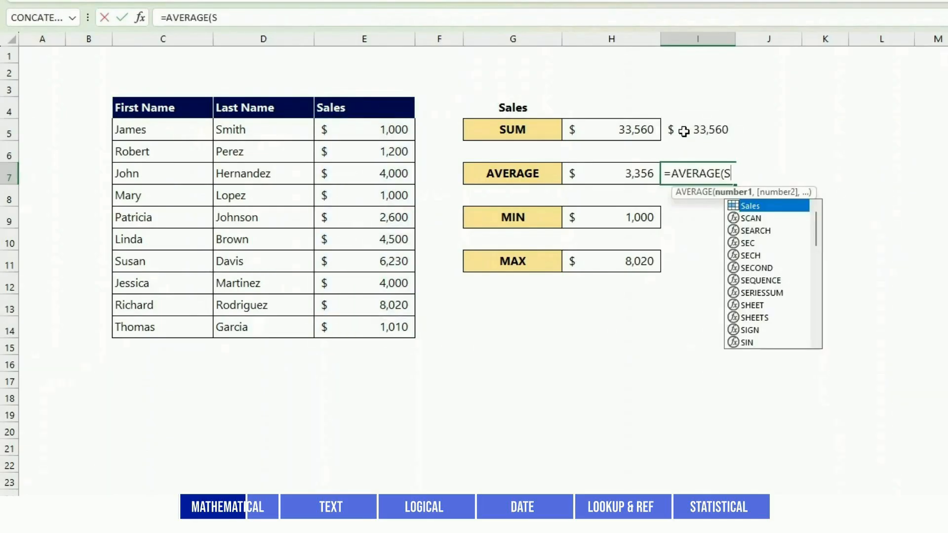
pyautogui.press('Return')
# Enter =MIN(Sales) in I9 and =MAX(Sales) in I11, using the named range
pyautogui.press('Down')
pyautogui.write('=MIN(Sales)')
pyautogui.press('Return')
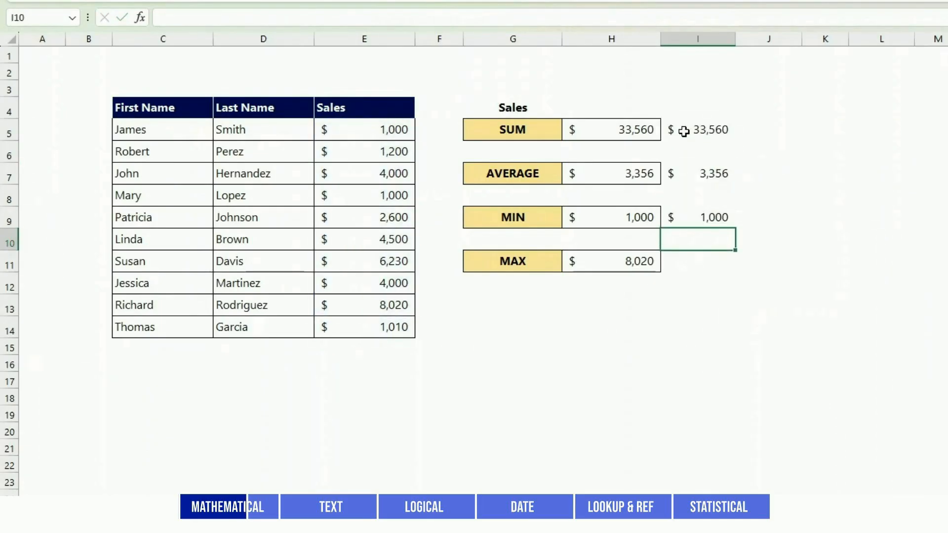
pyautogui.press('Down')
pyautogui.write('=MAX(Sales)')
pyautogui.press('Return')
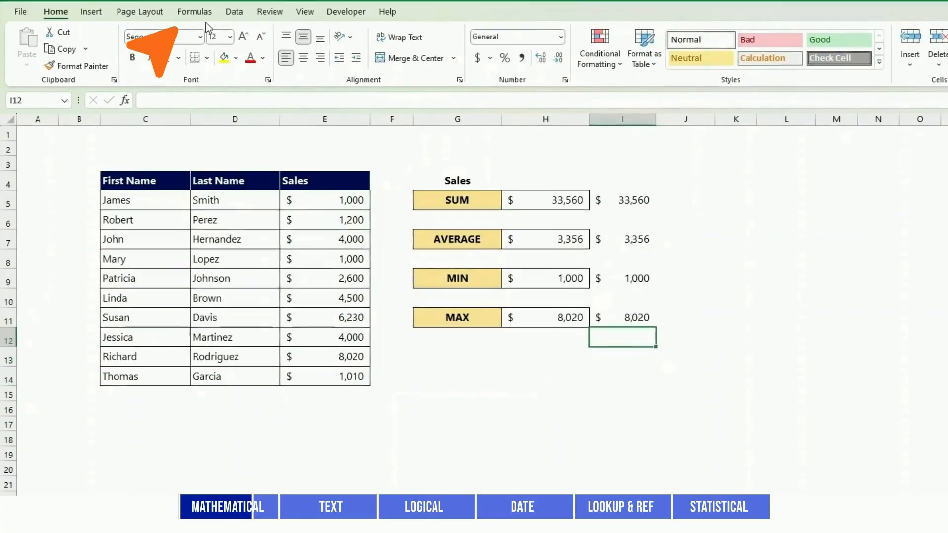
# Review the Sales named range and the cells it refers to in the Name Manager, and close it
pyautogui.click(202, 14)
pyautogui.click(398, 64)
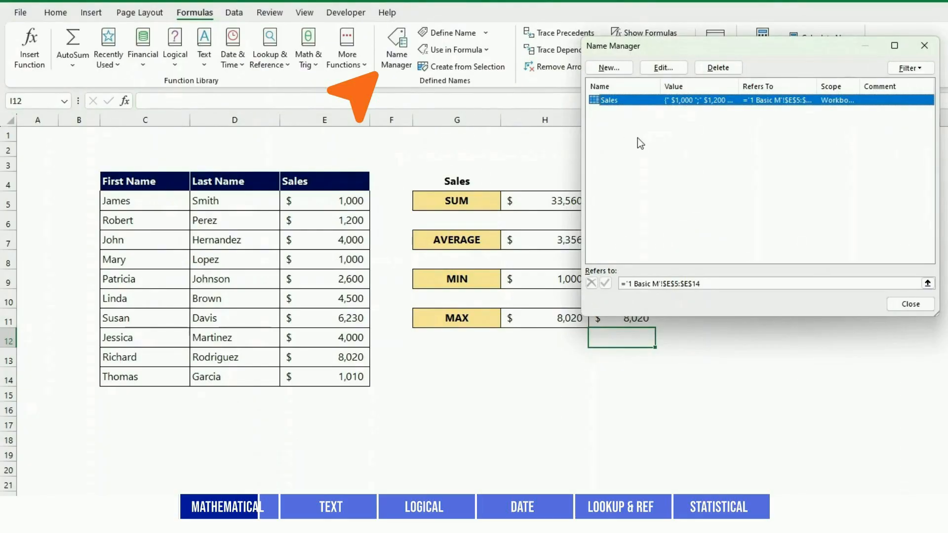
pyautogui.press('Escape')
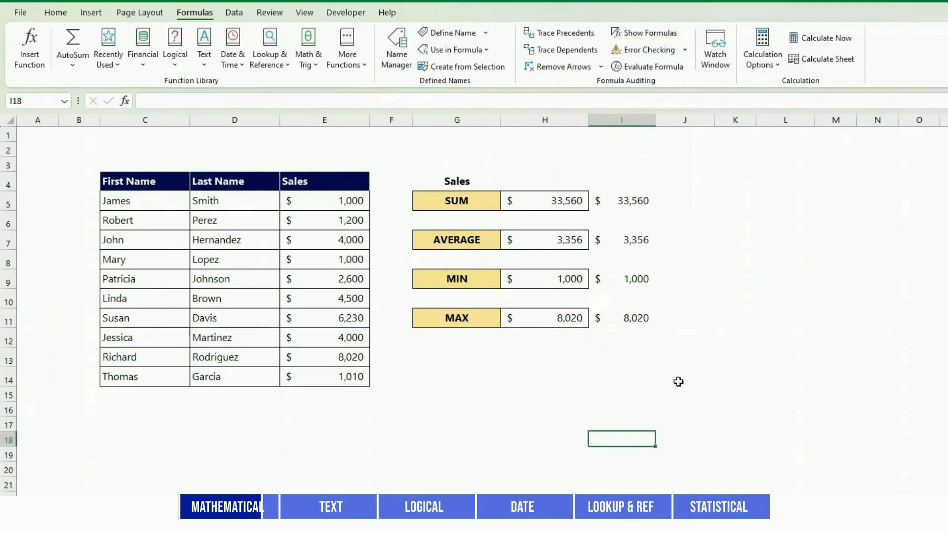
# Enter =SUM(E5,E9,E14) in J5 to add three non-adjacent sales values
pyautogui.click(693, 202)
pyautogui.write('=SUM(')
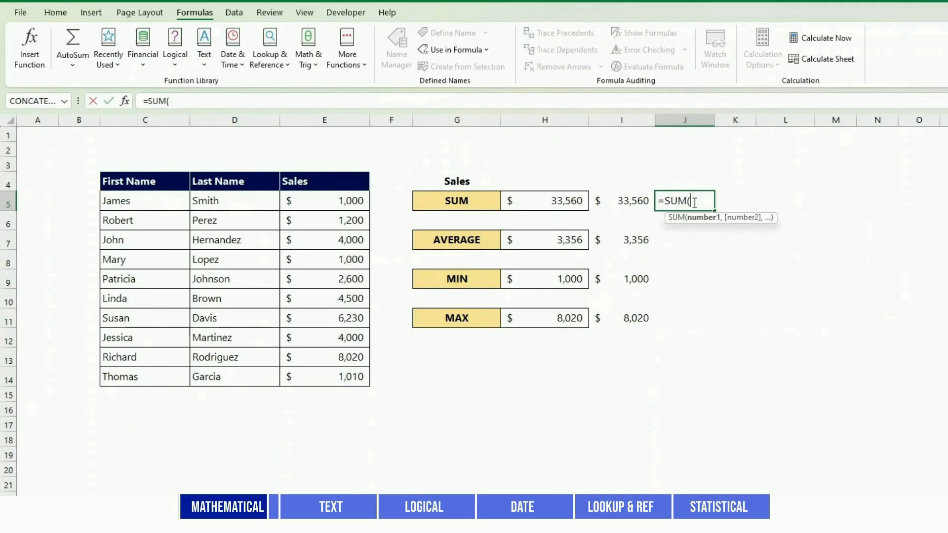
pyautogui.click(320, 200)
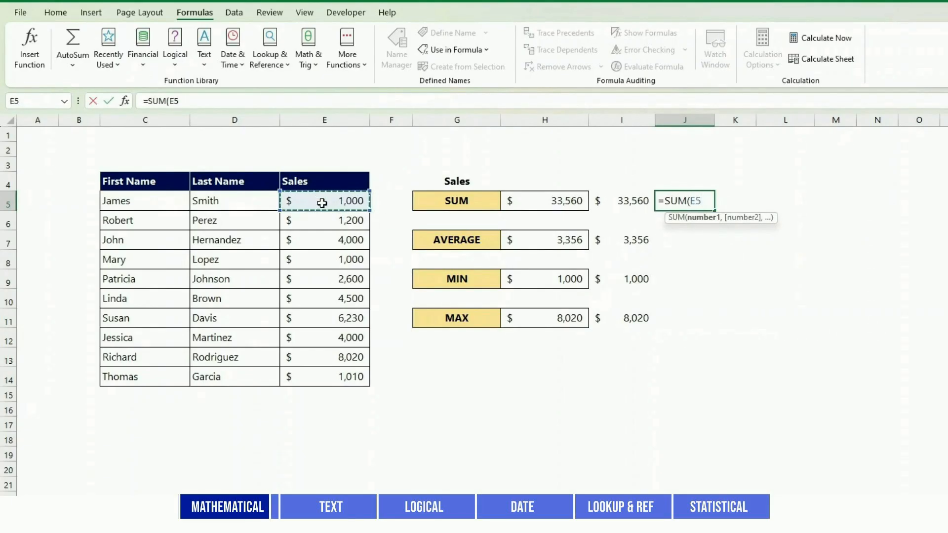
pyautogui.keyDown('ctrl'); pyautogui.click(339, 278); pyautogui.keyUp('ctrl')
pyautogui.keyDown('ctrl'); pyautogui.click(341, 380); pyautogui.keyUp('ctrl')
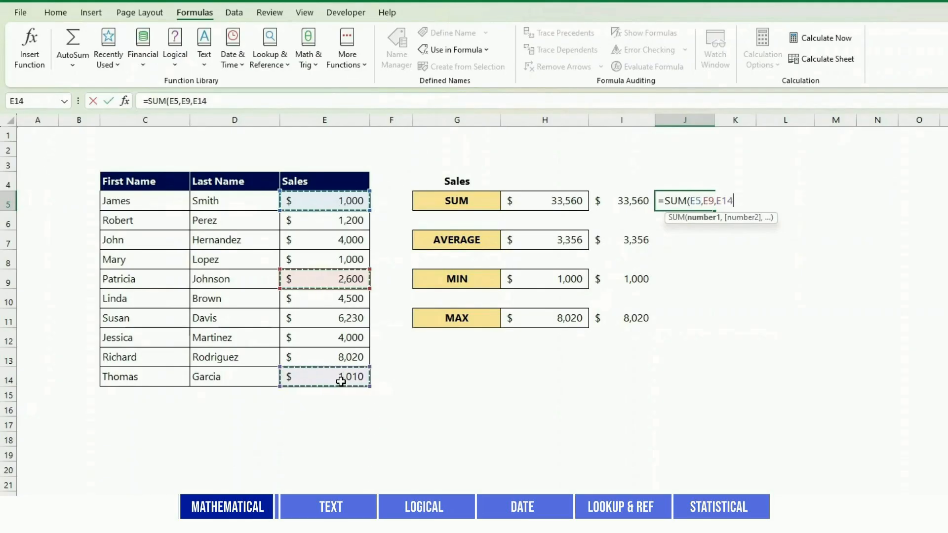
pyautogui.write(')')
pyautogui.press('Return')
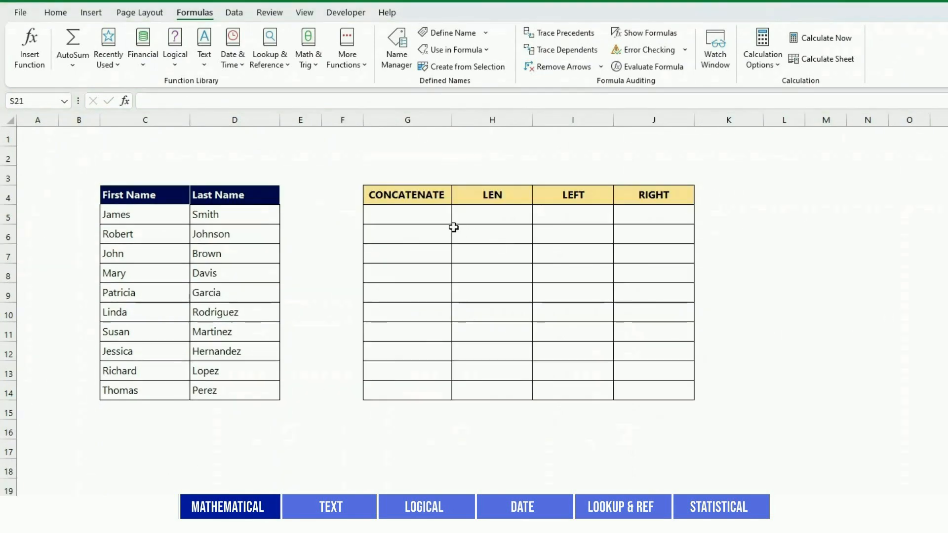
# On the text functions sheet, enter =CONCATENATE("Dear ",C5," ",D5) in G5 to build a greeting from the first and last names
pyautogui.click(428, 218)
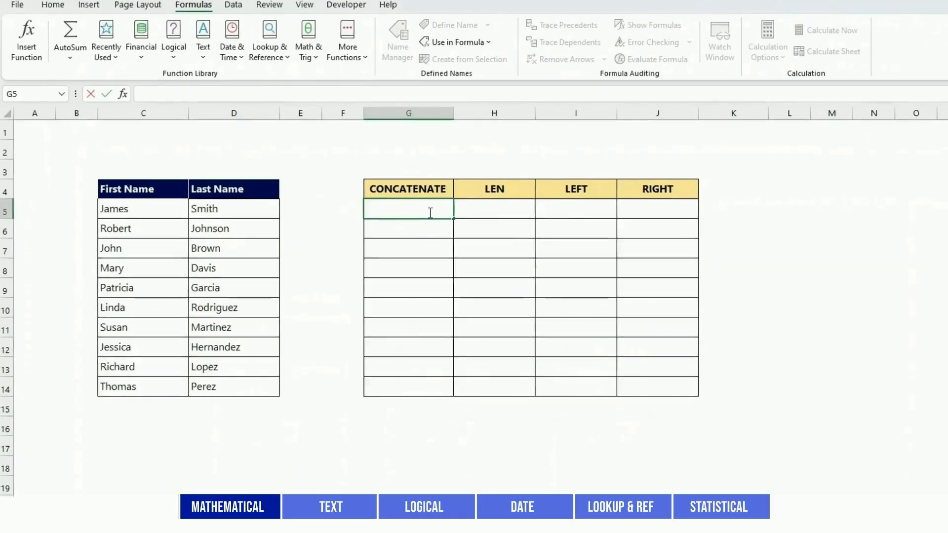
pyautogui.write('=CONCATEN')
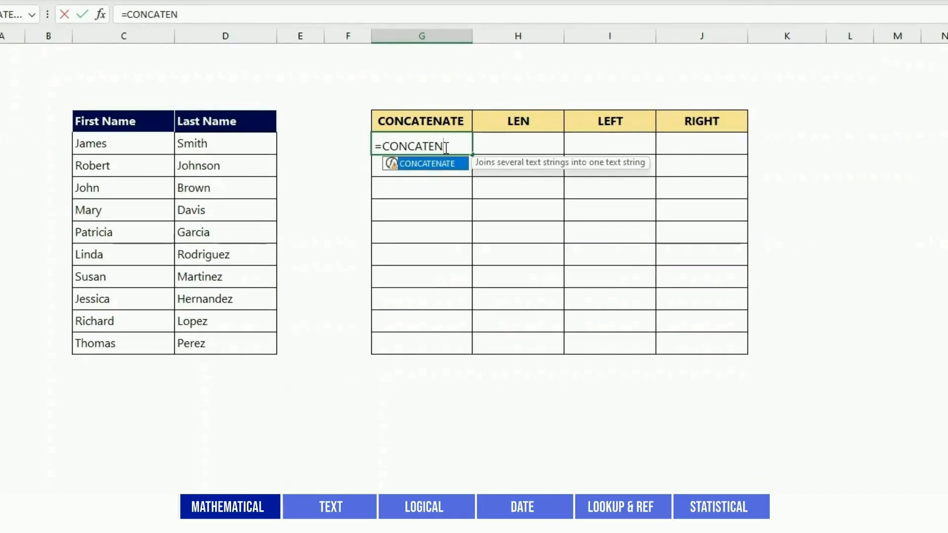
pyautogui.write('ATE("')
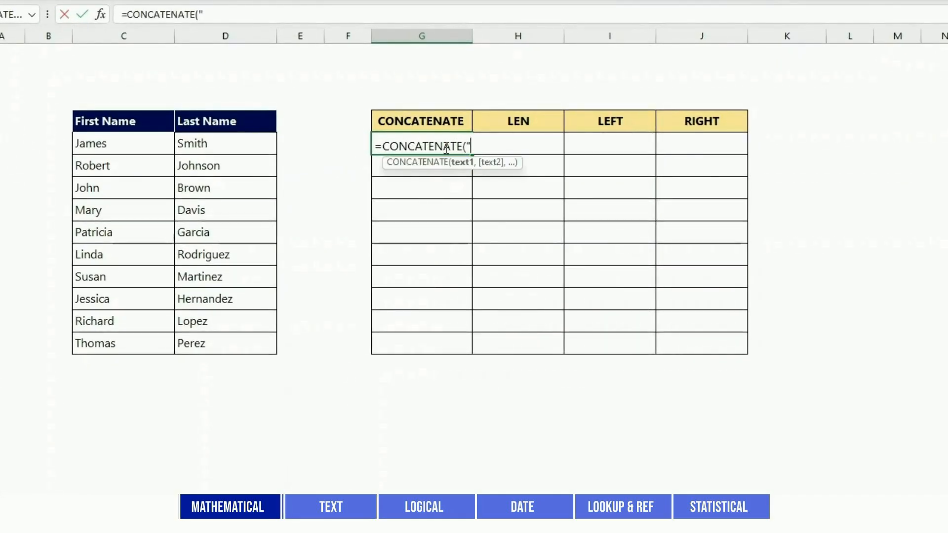
pyautogui.write('Dear ",C')
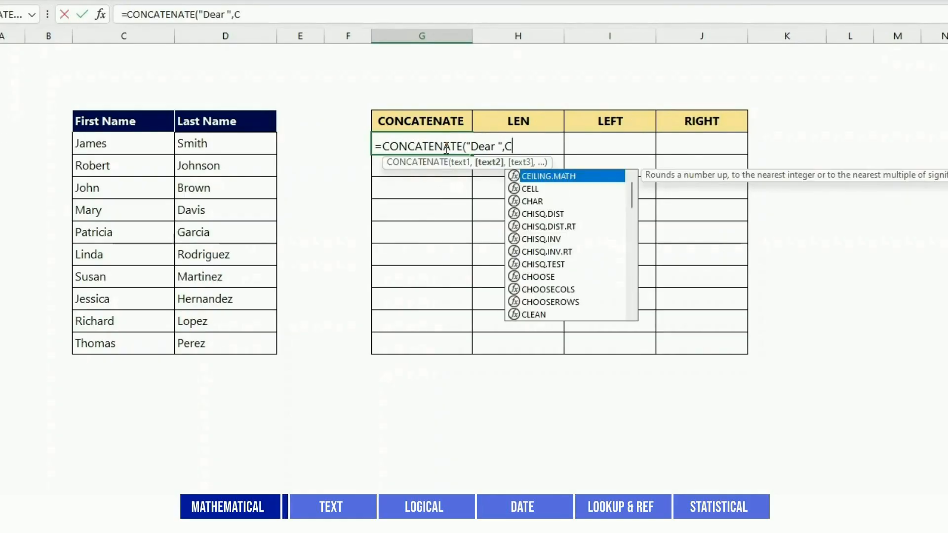
pyautogui.write('5c')
pyautogui.press('BackSpace')
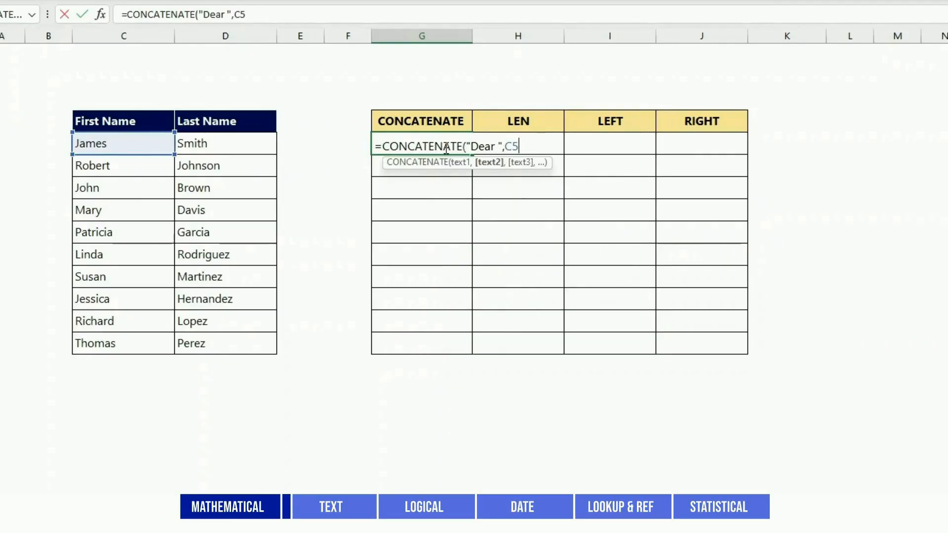
pyautogui.write('," ",D')
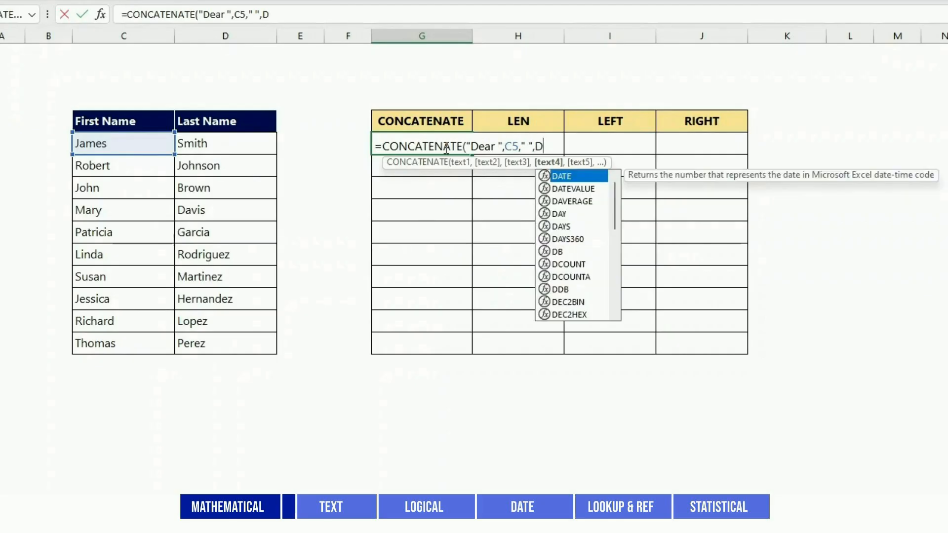
pyautogui.write('5)')
pyautogui.press('Return')
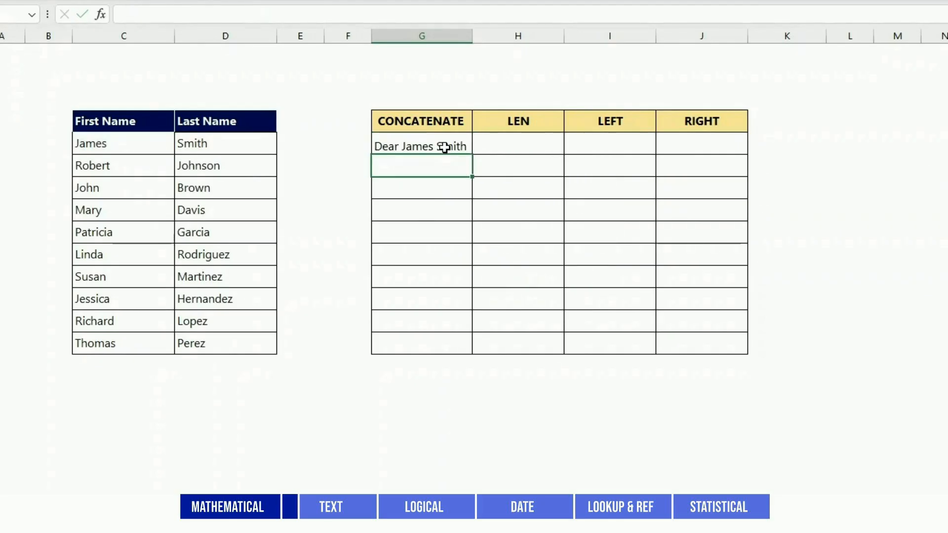
# Enter =LEN(C5) in H5 to count the characters of the first name
pyautogui.press('Up')
pyautogui.press('Right')
pyautogui.write('=LEN(C')
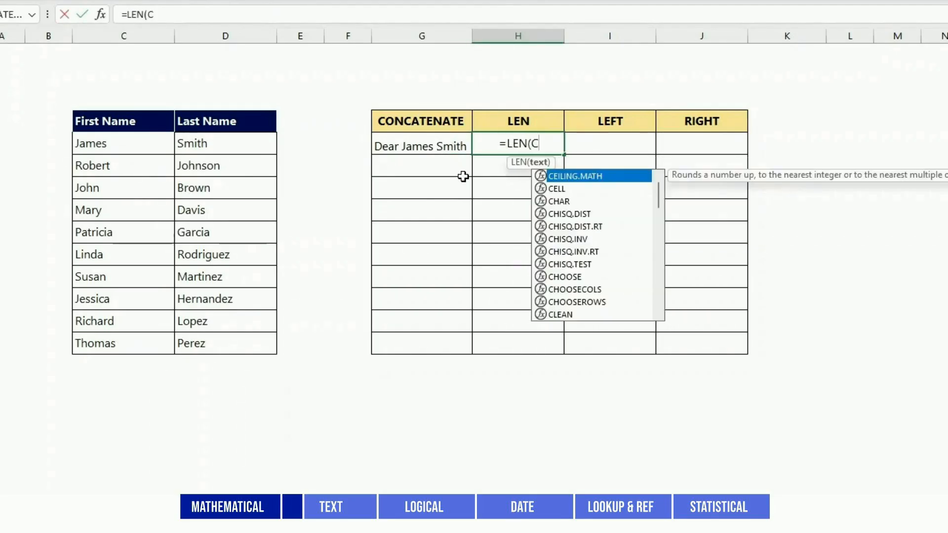
pyautogui.write('5)')
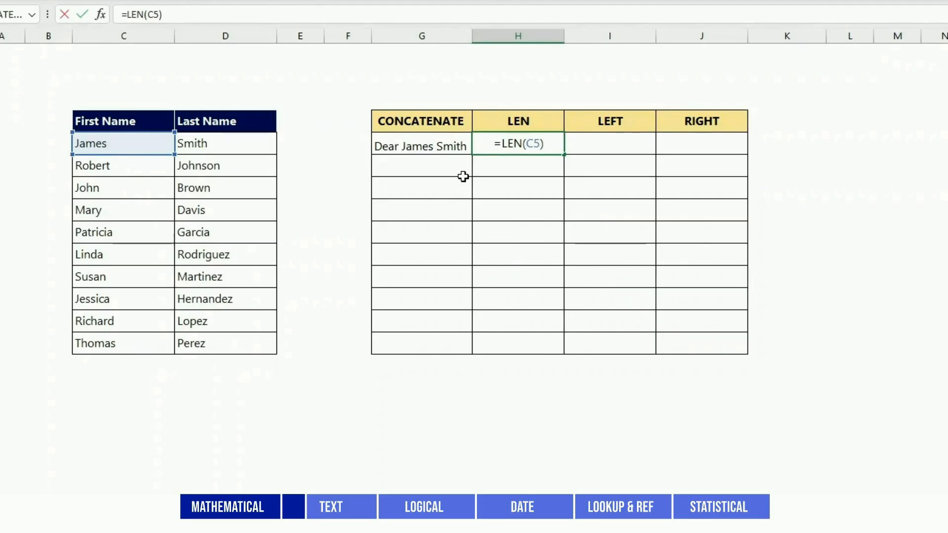
pyautogui.press('Return')
# Enter =LEFT(C5,2) in I5 to extract the first two characters of the first name
pyautogui.press('Up')
pyautogui.press('Right')
pyautogui.write('=LEFT(')
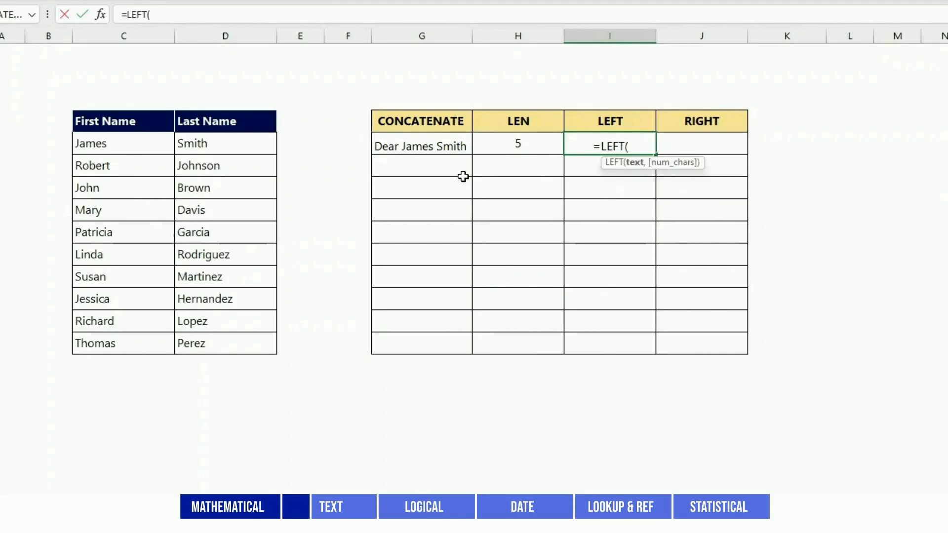
pyautogui.click(107, 141)
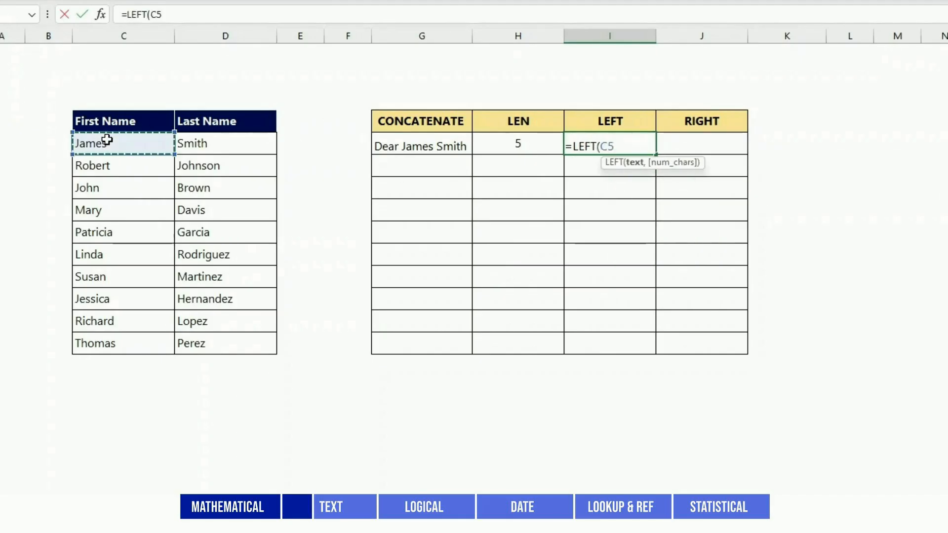
pyautogui.write(',')
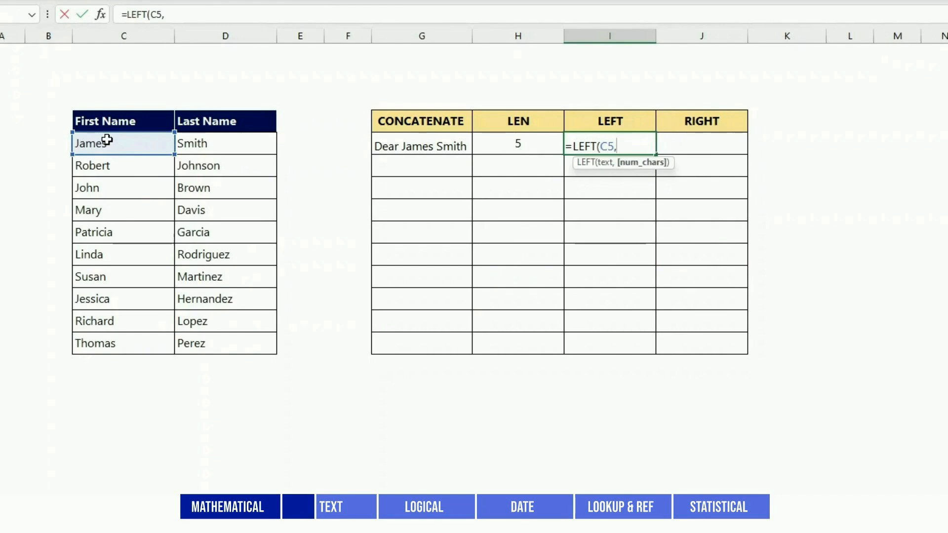
pyautogui.write('2)')
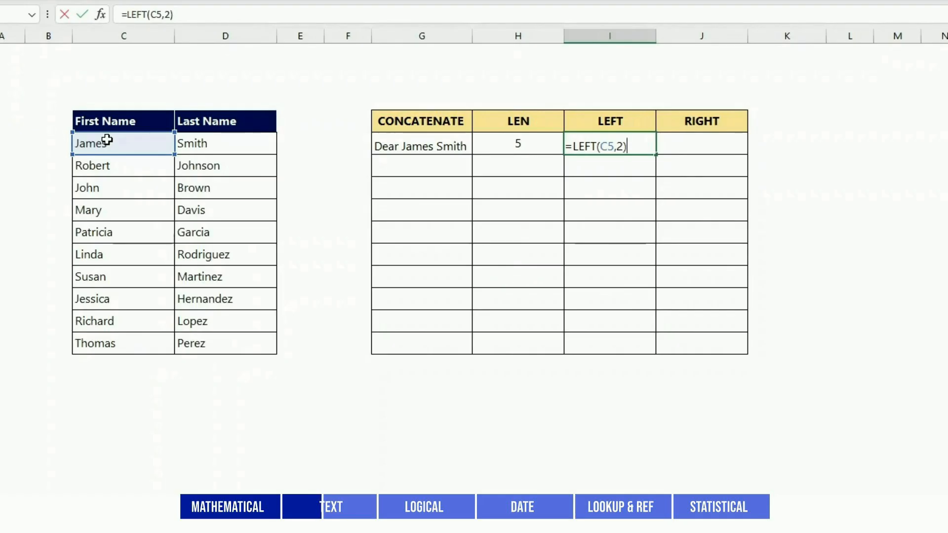
pyautogui.press('Return')
# Enter =RIGHT(C5,3) in J5 to extract the last three characters of the first name
pyautogui.press('Up')
pyautogui.press('Right')
pyautogui.write('=RIGHT')
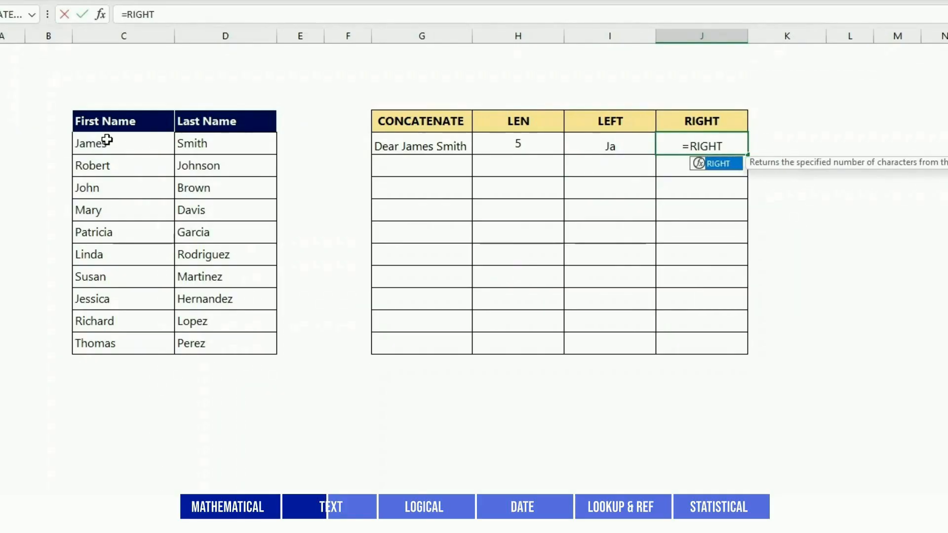
pyautogui.write('(')
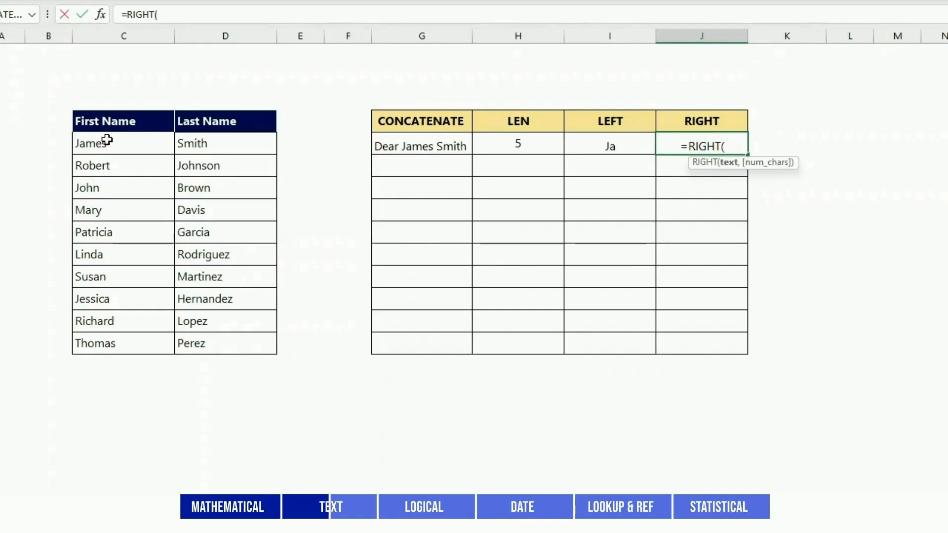
pyautogui.click(107, 141)
pyautogui.write(',')
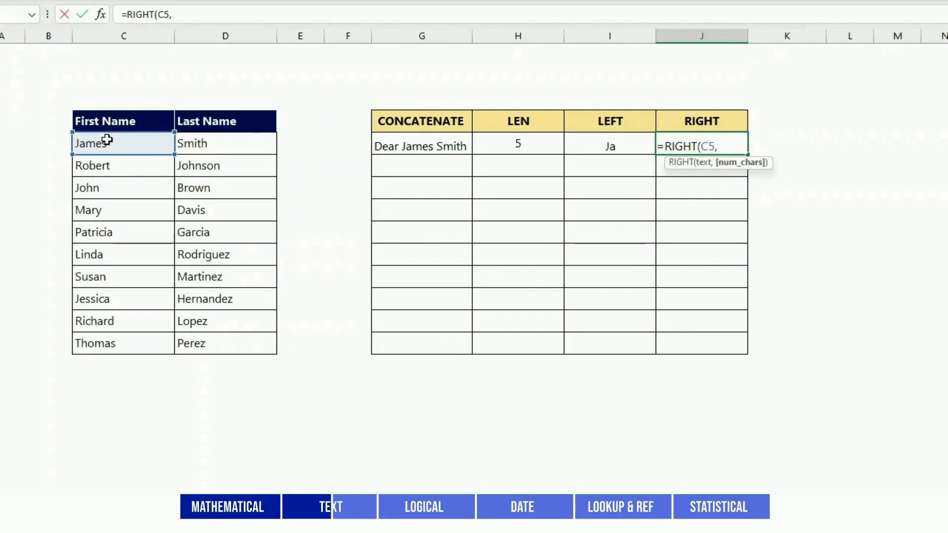
pyautogui.write('3')
pyautogui.press('Return')
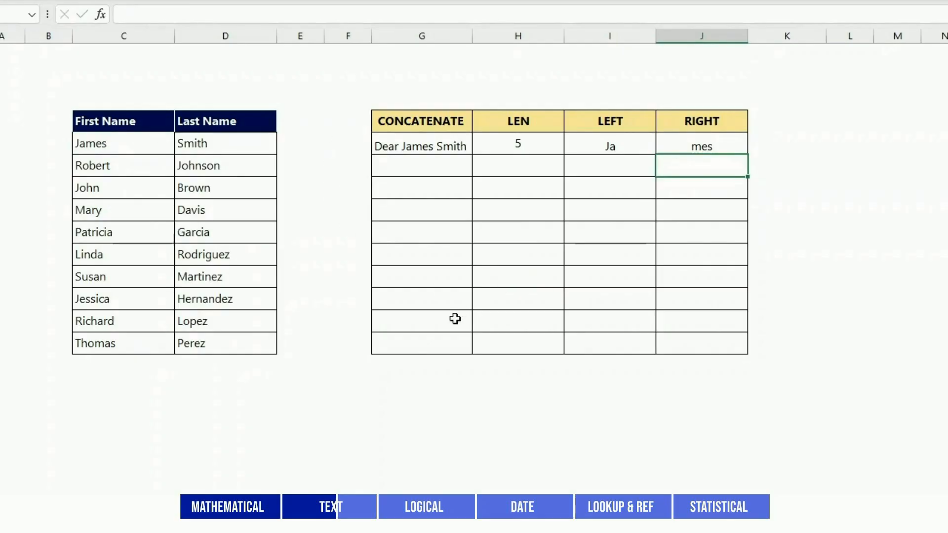
# Enter =CONCAT(D5:D14) in column G below the text functions table to join all the last names
pyautogui.click(447, 404)
pyautogui.write('=CONCAT(')
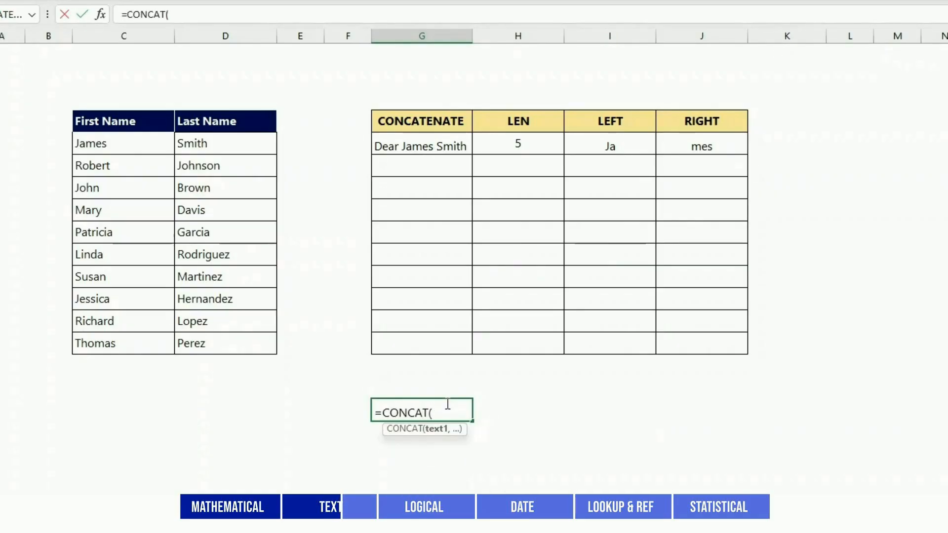
pyautogui.moveTo(211, 143); pyautogui.dragTo(217, 345)
pyautogui.write(')')
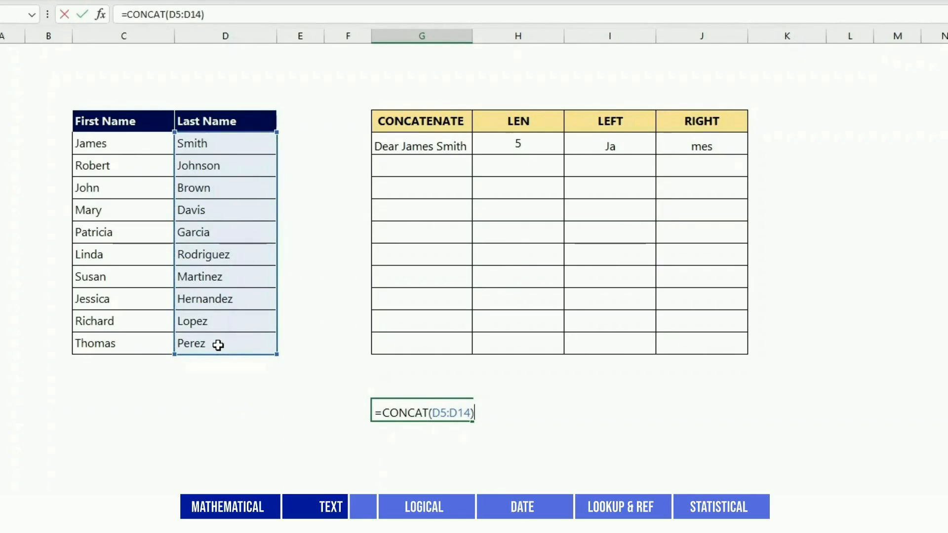
pyautogui.press('Return')
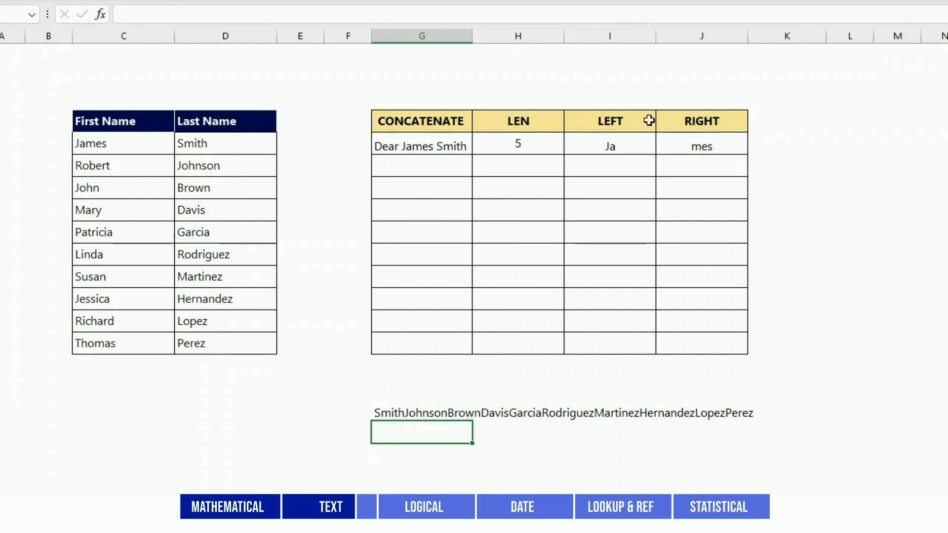
# Enter =C5&" "&D5 in K5 to join the first and last names with a space
pyautogui.click(785, 147)
pyautogui.write('=')
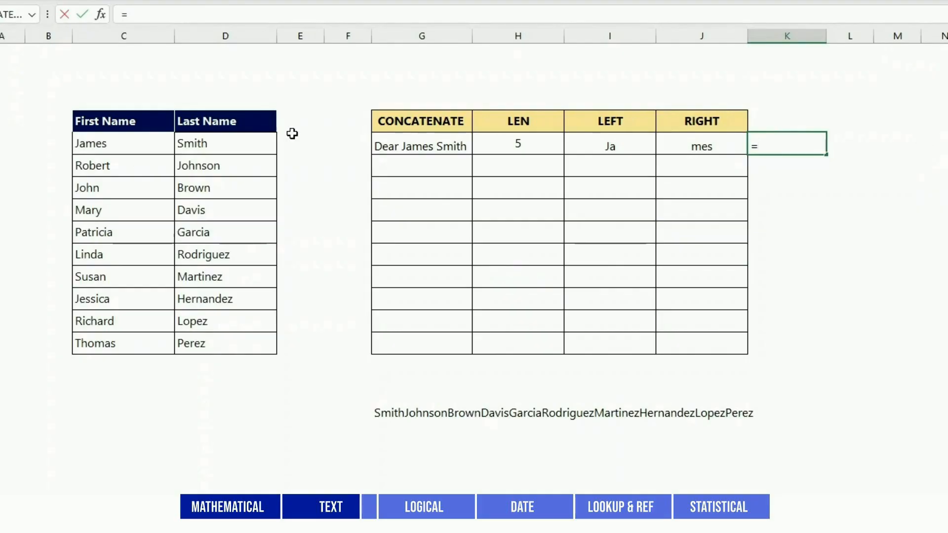
pyautogui.click(129, 142)
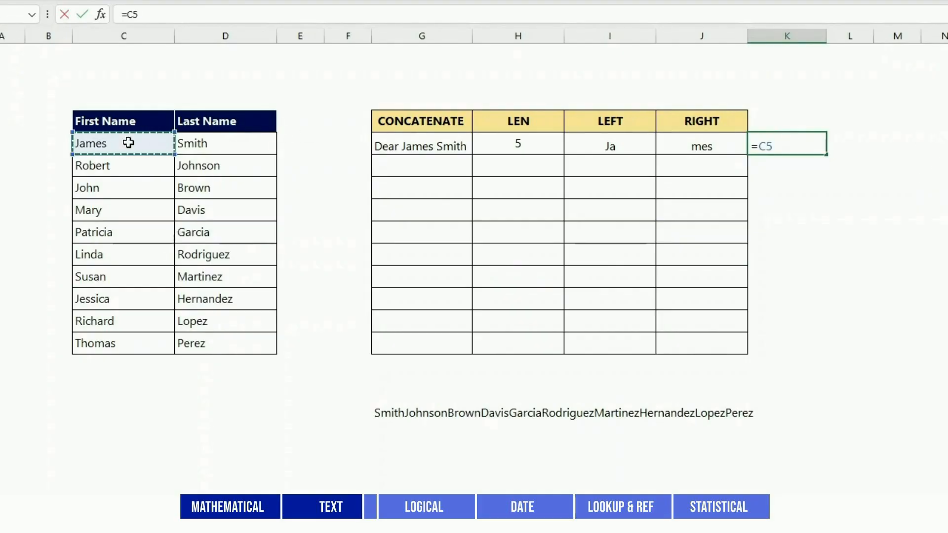
pyautogui.write('&')
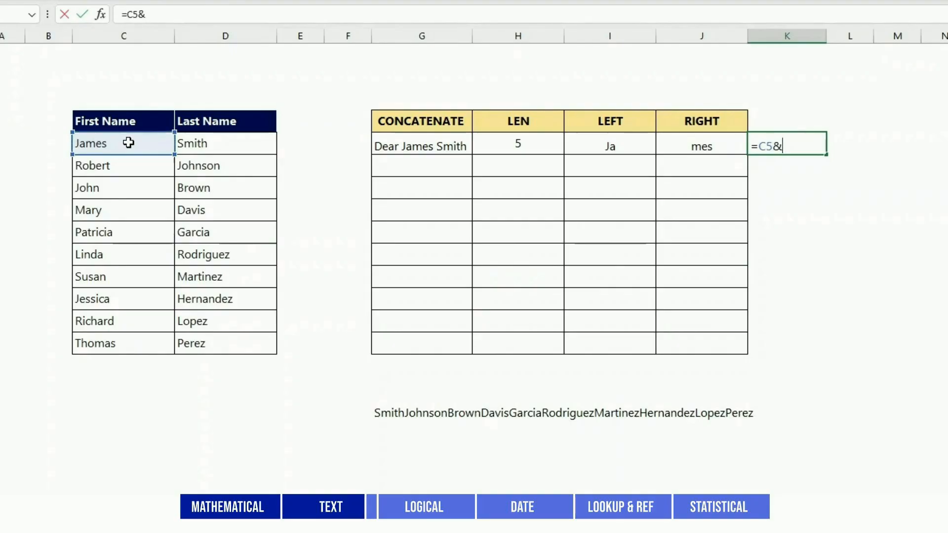
pyautogui.write('" "&')
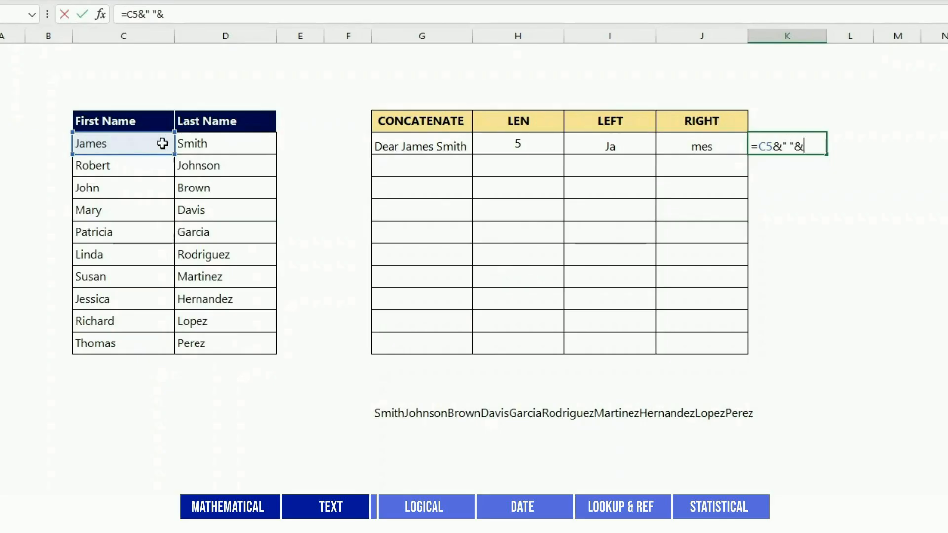
pyautogui.click(213, 141)
pyautogui.press('Return')
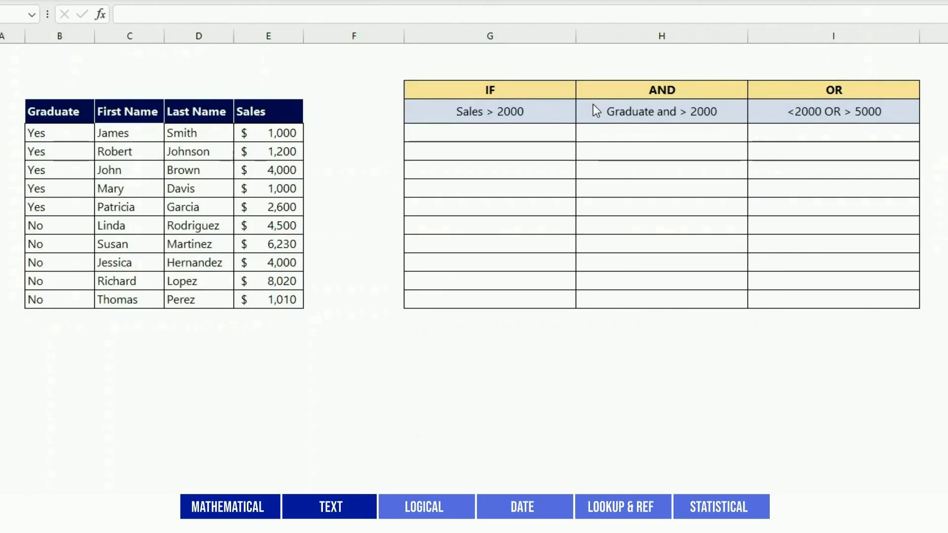
# On the logical functions sheet, enter =IF(E5>2000,"Yes","No") in G5 and fill it down to G14
pyautogui.click(510, 135)
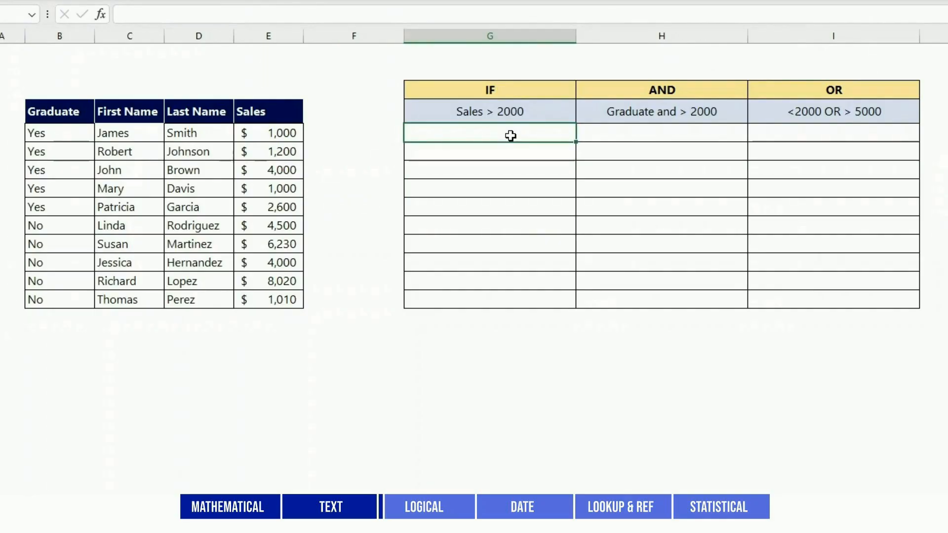
pyautogui.write('=IF(')
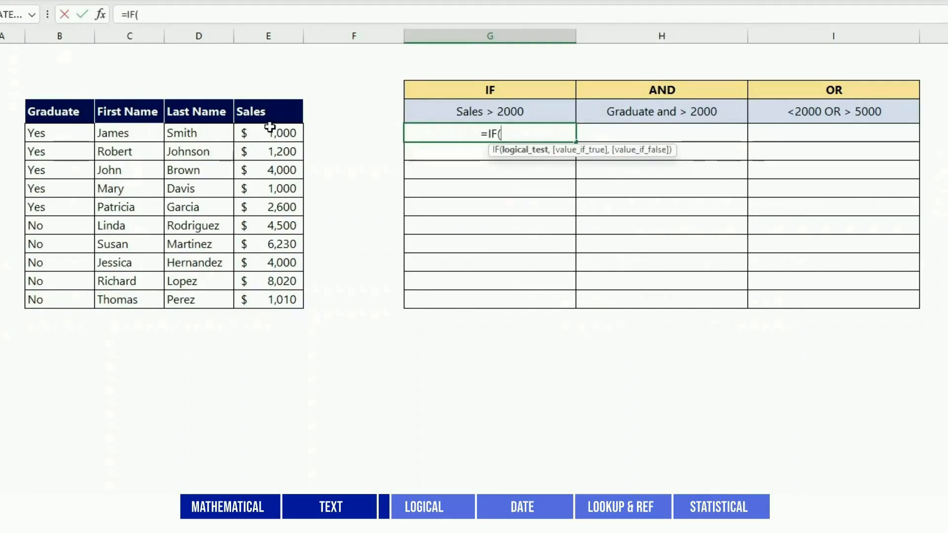
pyautogui.click(271, 131)
pyautogui.write('>')
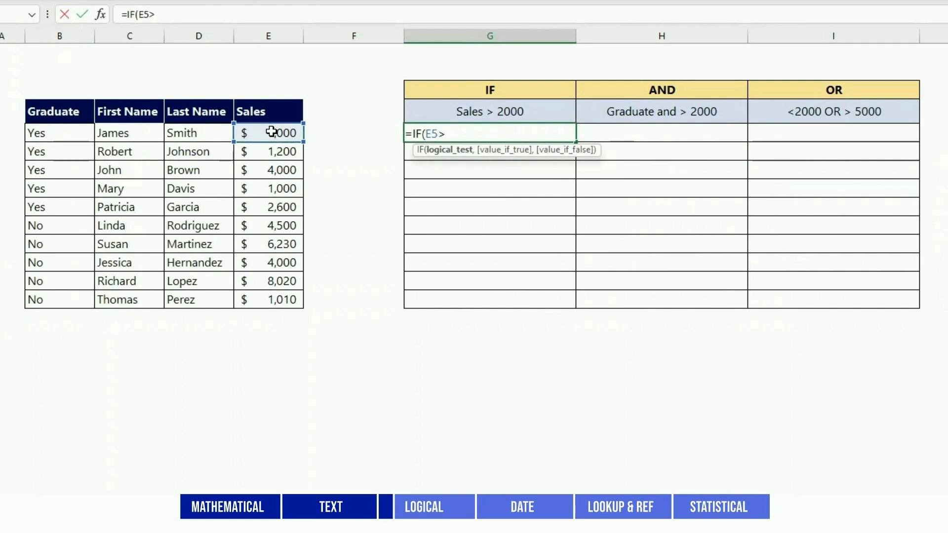
pyautogui.write('2000,')
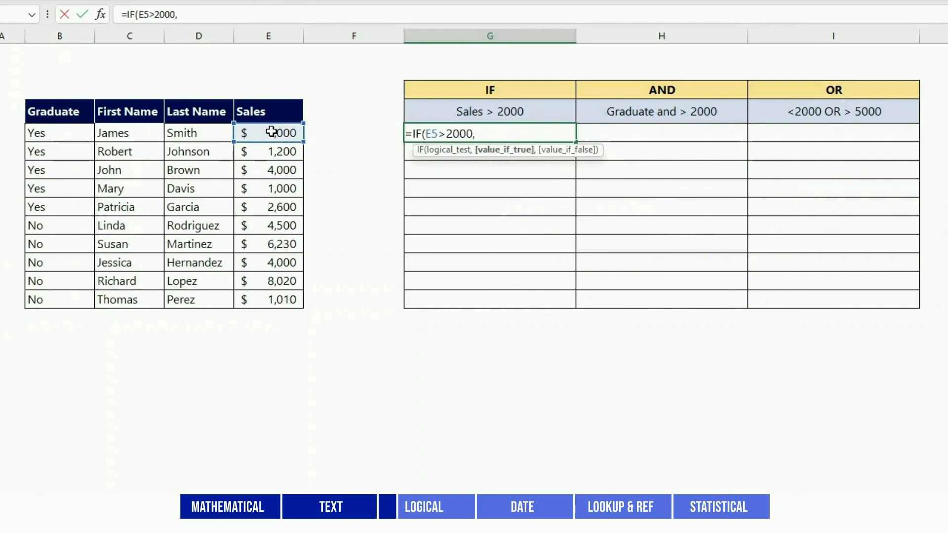
pyautogui.write('"Yes","No')
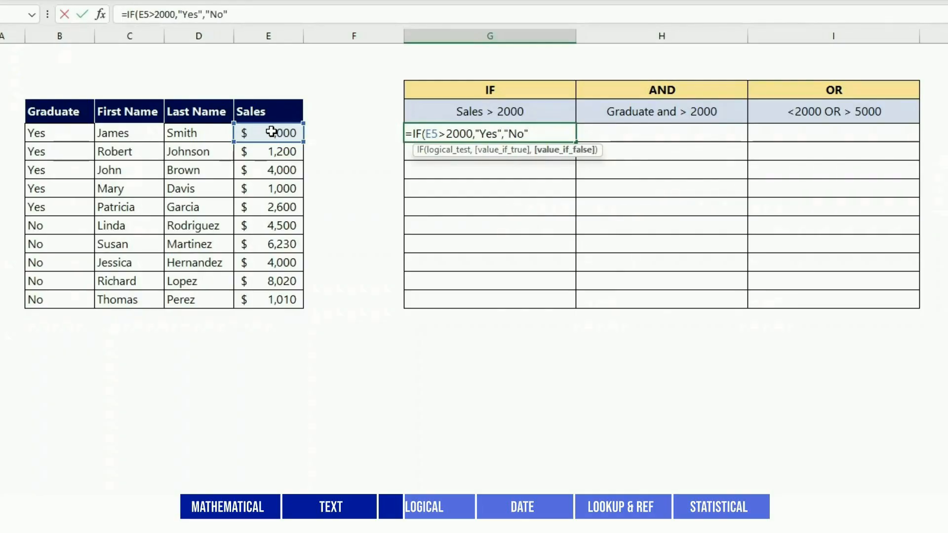
pyautogui.write('")')
pyautogui.hotkey('ctrl', 'Return')
pyautogui.moveTo(575, 142); pyautogui.dragTo(572, 304)
# Enter =IF(AND(B5="Yes",E5>2000),"Yes","No") in H5 to flag graduates with sales above 2000
pyautogui.click(627, 129)
pyautogui.write('=')
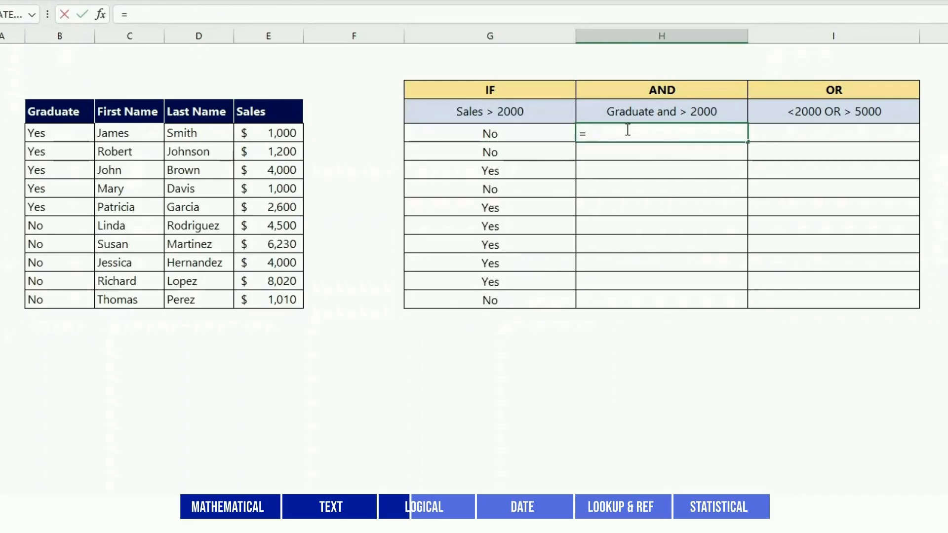
pyautogui.write('IF(AND(')
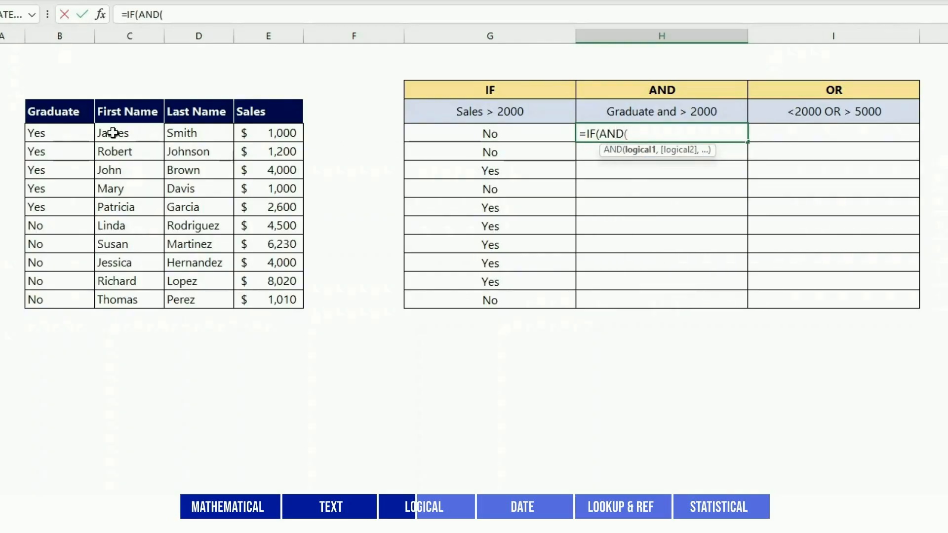
pyautogui.click(77, 134)
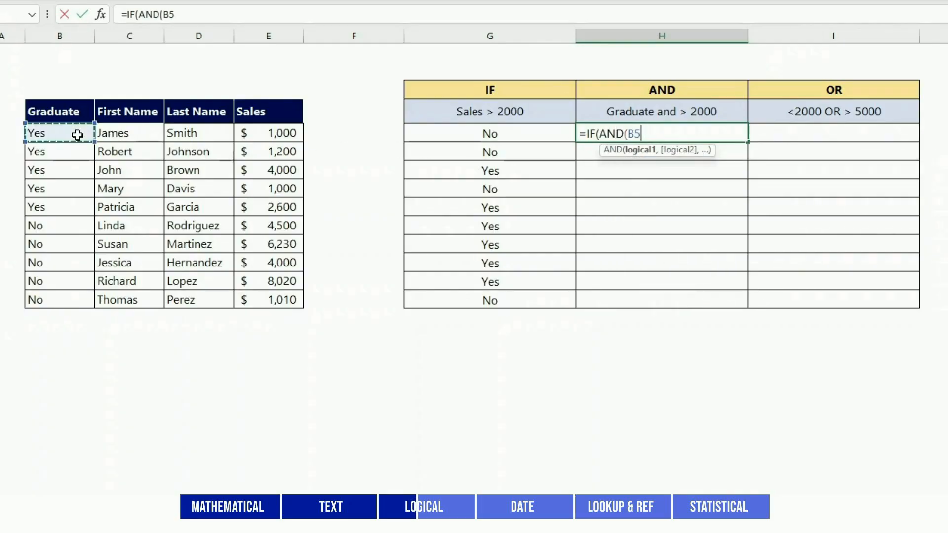
pyautogui.write('="Yes",')
pyautogui.click(268, 133)
pyautogui.write('>2')
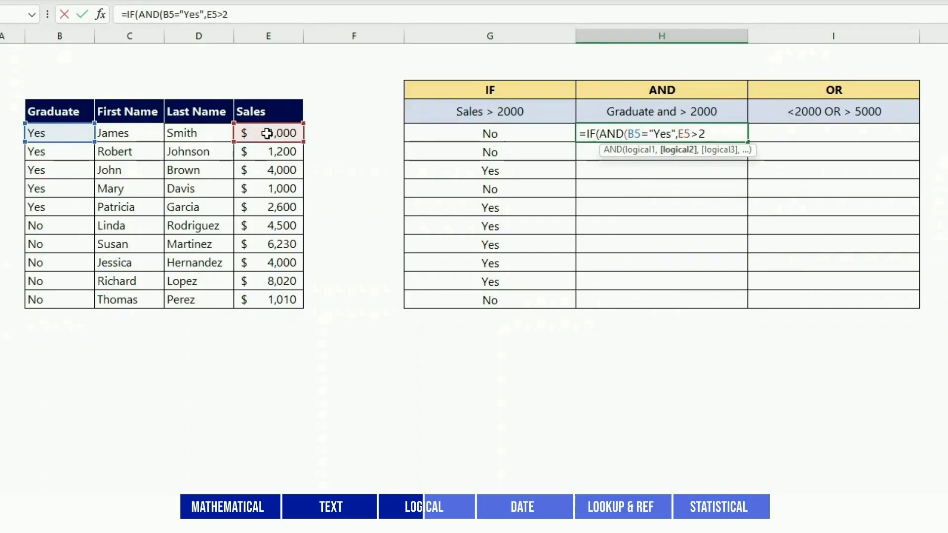
pyautogui.write('000),"Yes","')
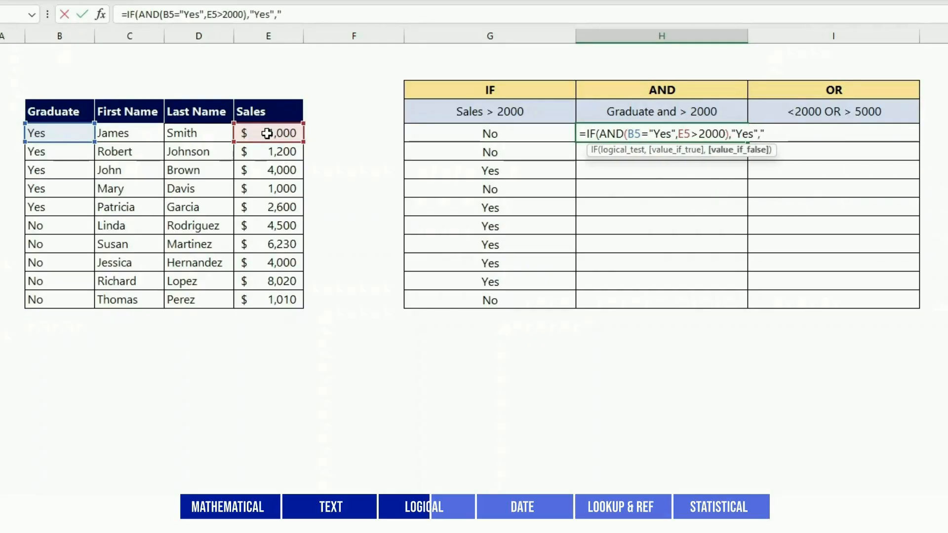
pyautogui.write('No")')
pyautogui.press('Return')
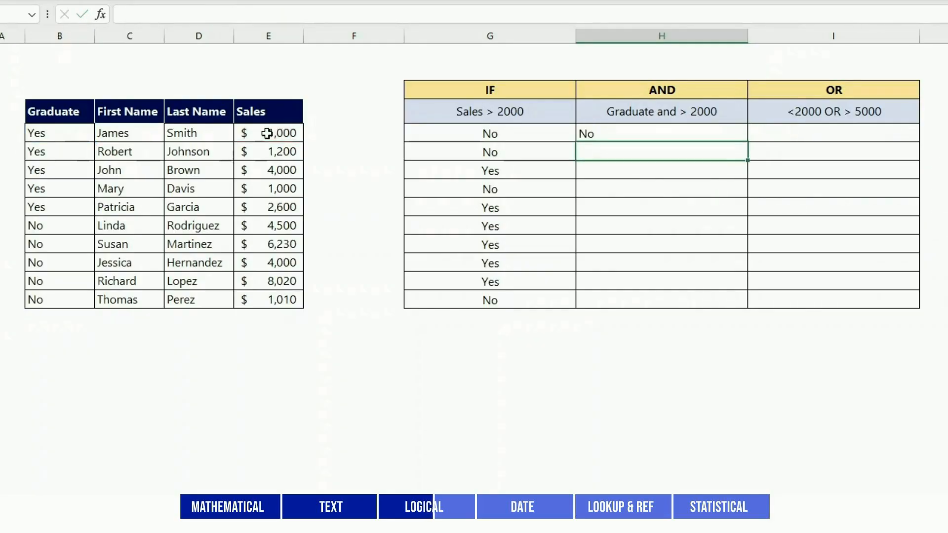
# Centre the AND result in H5 and fill its formula down to H14
pyautogui.click(741, 134)
pyautogui.moveTo(749, 142); pyautogui.dragTo(756, 303)
# Enter =IF(OR(E5<2000,E5>5000),"Yes","No") in I5 to flag sales below 2000 or above 5000
pyautogui.click(830, 134)
pyautogui.write('=if(')
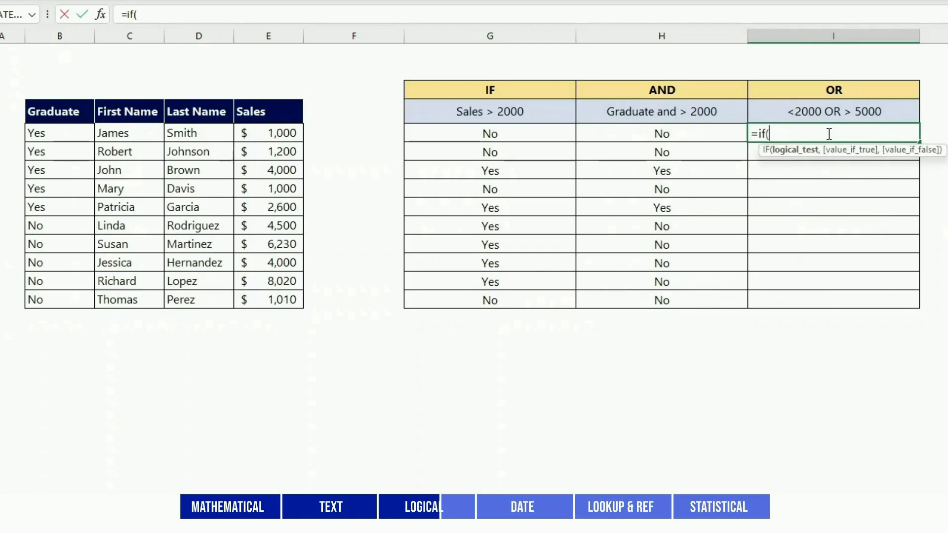
pyautogui.write('OR(')
pyautogui.click(264, 136)
pyautogui.write('<2000,')
pyautogui.click(269, 136)
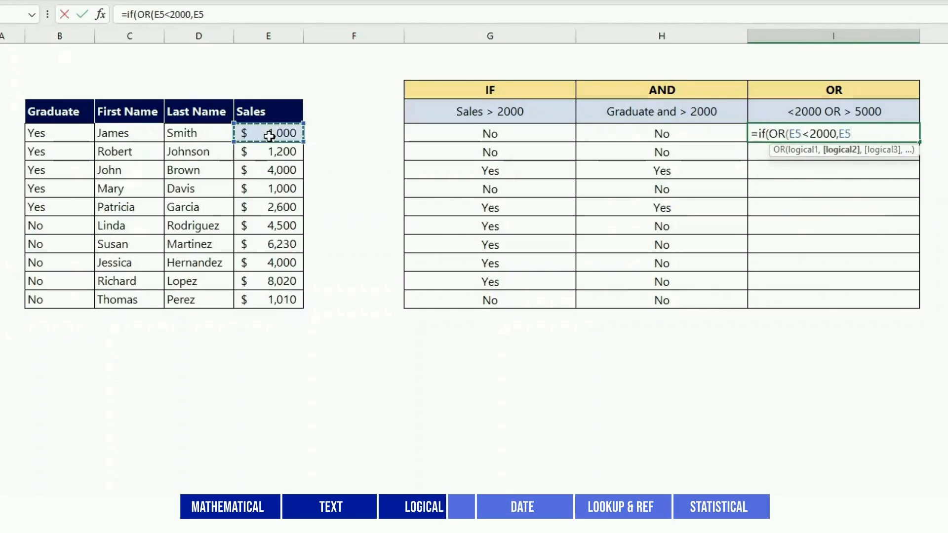
pyautogui.write('>5000')
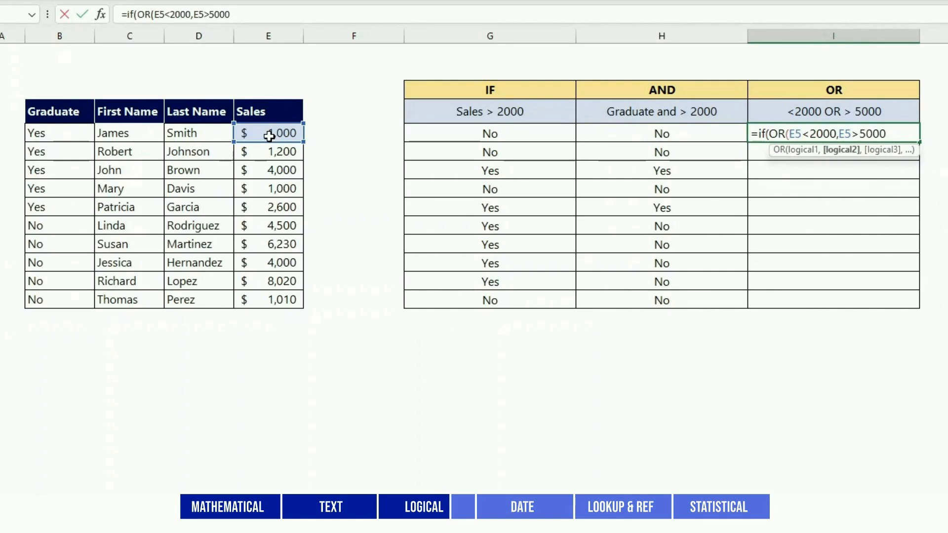
pyautogui.write('),"Yes","No')
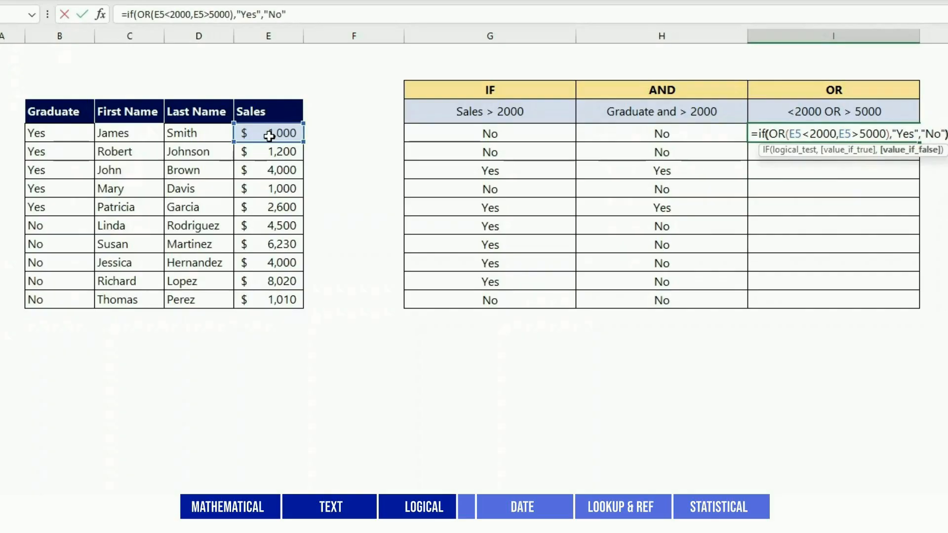
pyautogui.write('")')
pyautogui.hotkey('ctrl', 'Return')
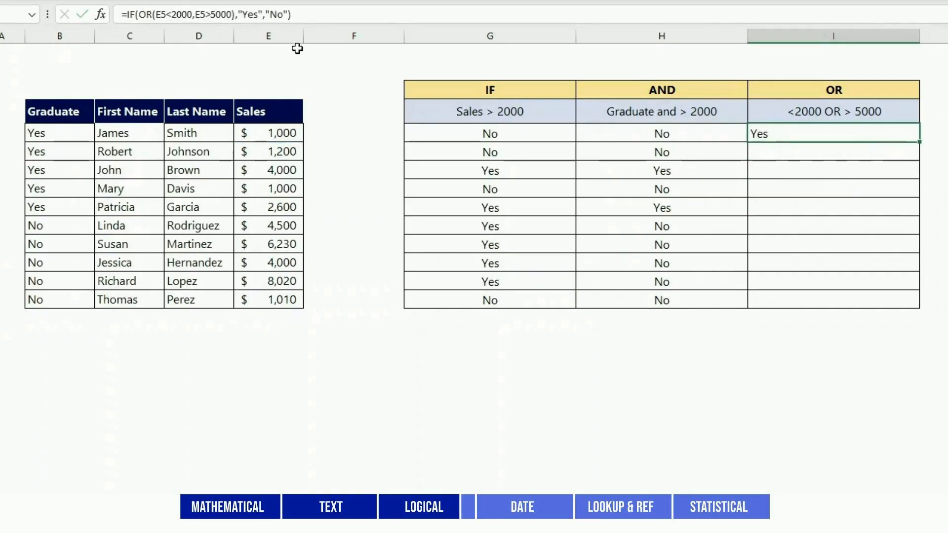
# Centre the OR result in I5 and fill its formula down to I14
pyautogui.hotkey('alt', 'h')
pyautogui.press('a')
pyautogui.press('c')
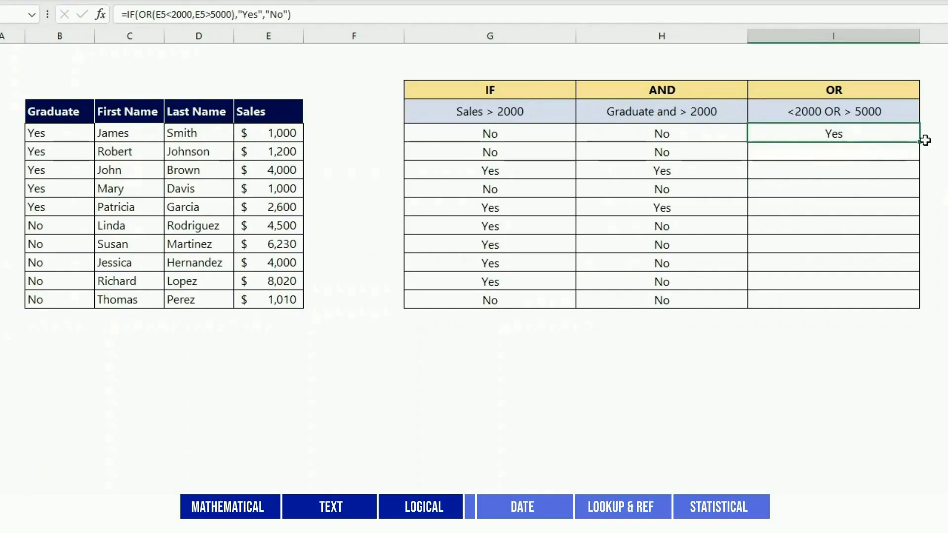
pyautogui.moveTo(921, 142); pyautogui.dragTo(920, 305)
pyautogui.click(707, 388)
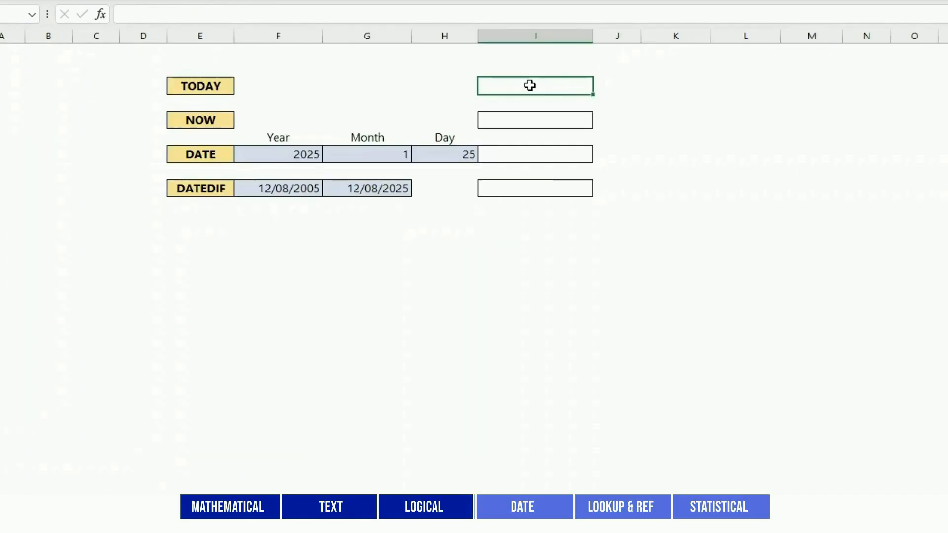
# On the date functions sheet, enter =TODAY() in the TODAY row's result cell in column I
pyautogui.write('=TO')
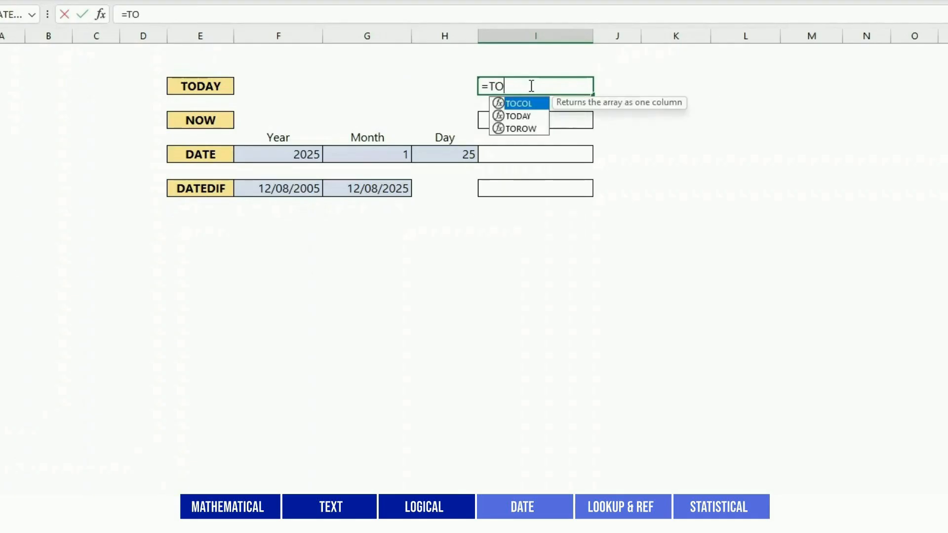
pyautogui.write('DAY()')
pyautogui.press('Return')
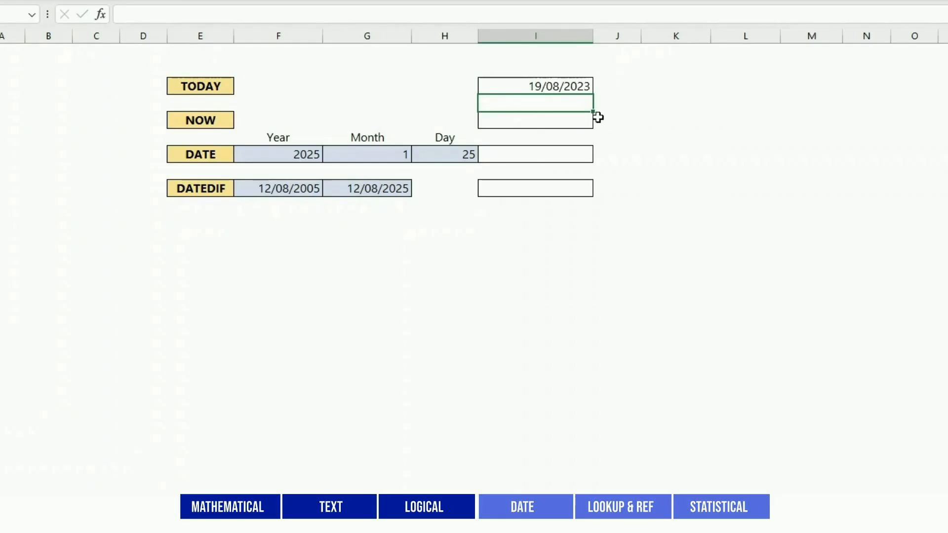
# Enter =NOW() in the NOW row's result cell in column I to insert the current date and time
pyautogui.click(569, 123)
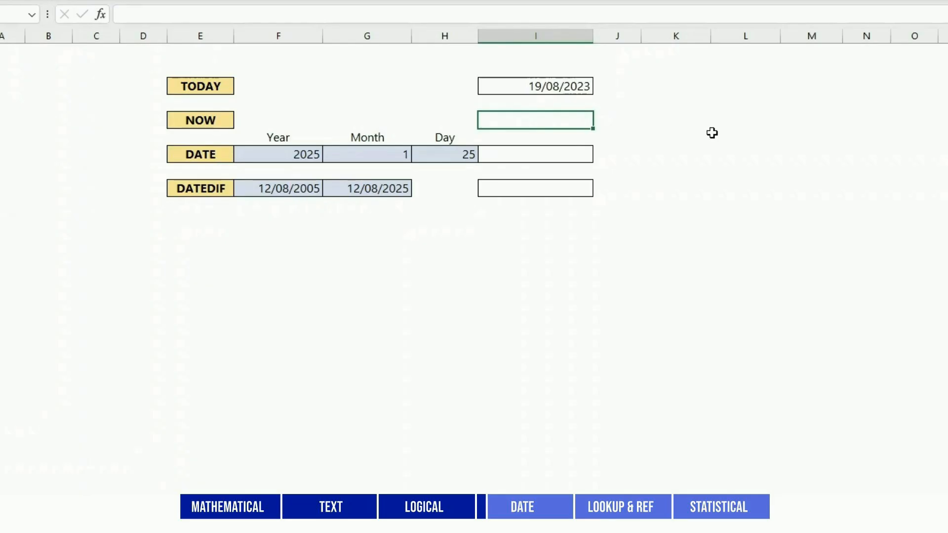
pyautogui.write('=NOW()')
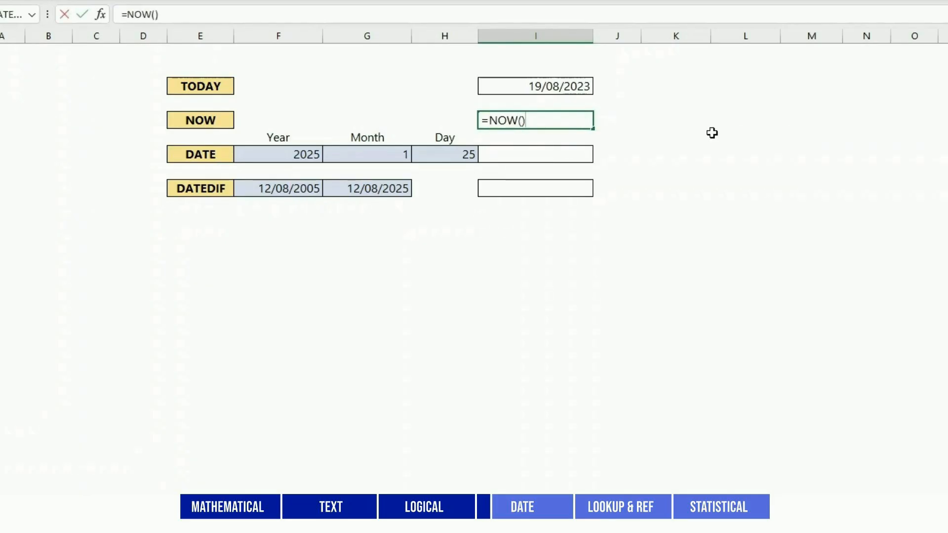
pyautogui.press('Return')
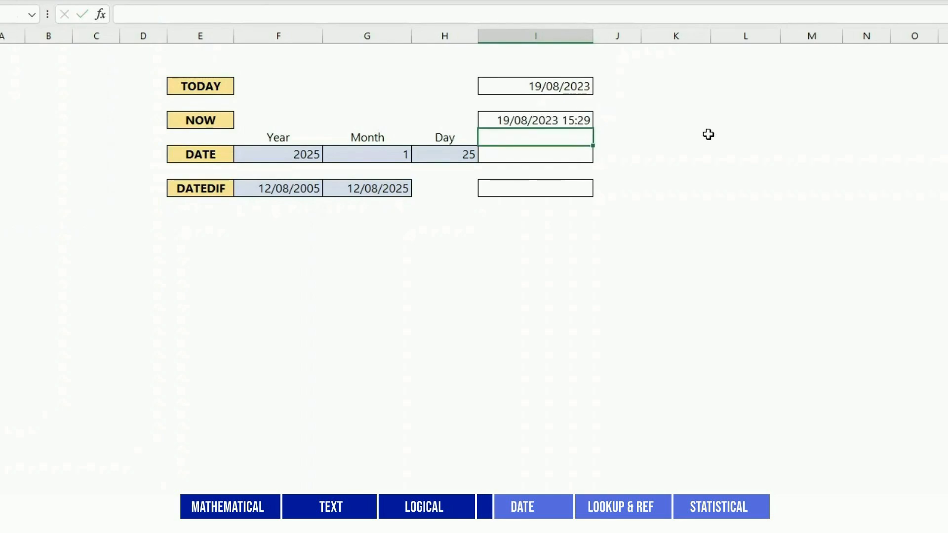
# Enter =DATE(F7,G7,H7) in I7 to build a date from the year, month and day cells
pyautogui.click(574, 152)
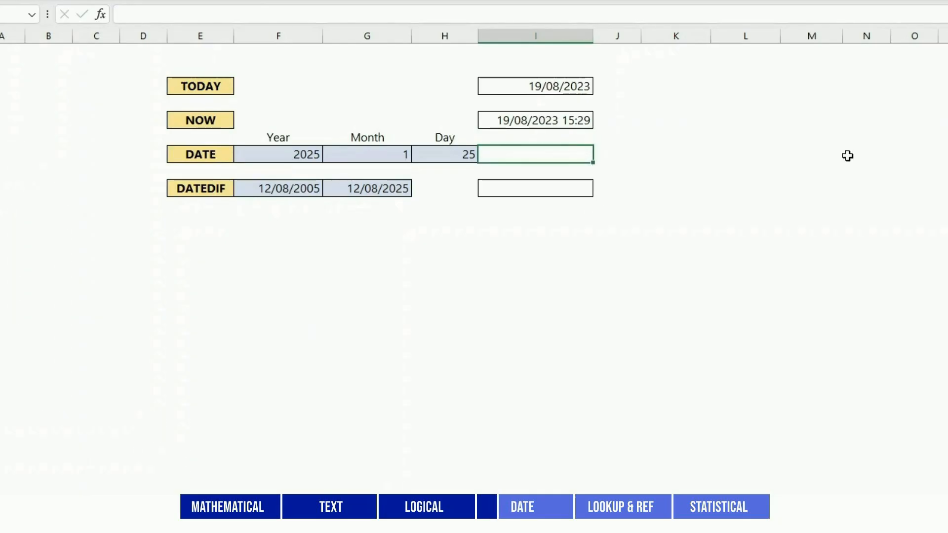
pyautogui.write('=DATE(')
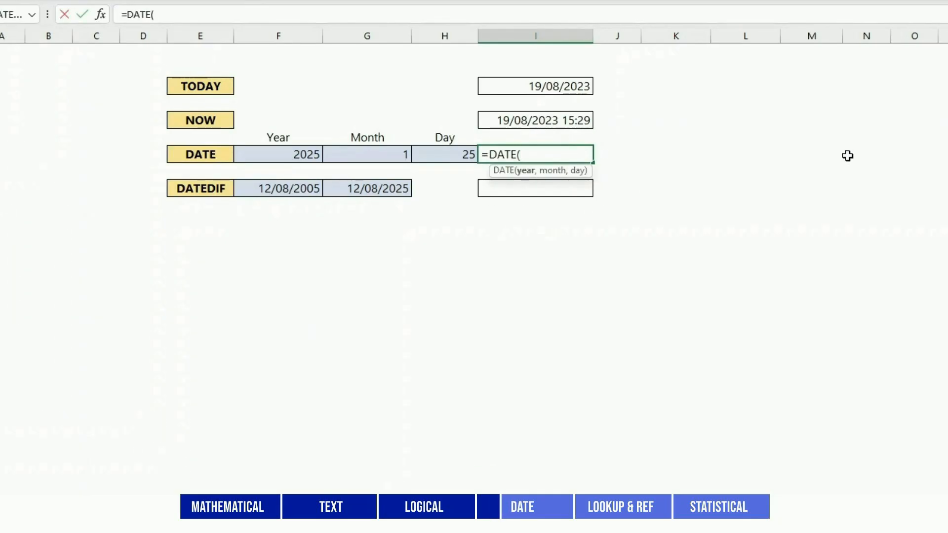
pyautogui.click(306, 151)
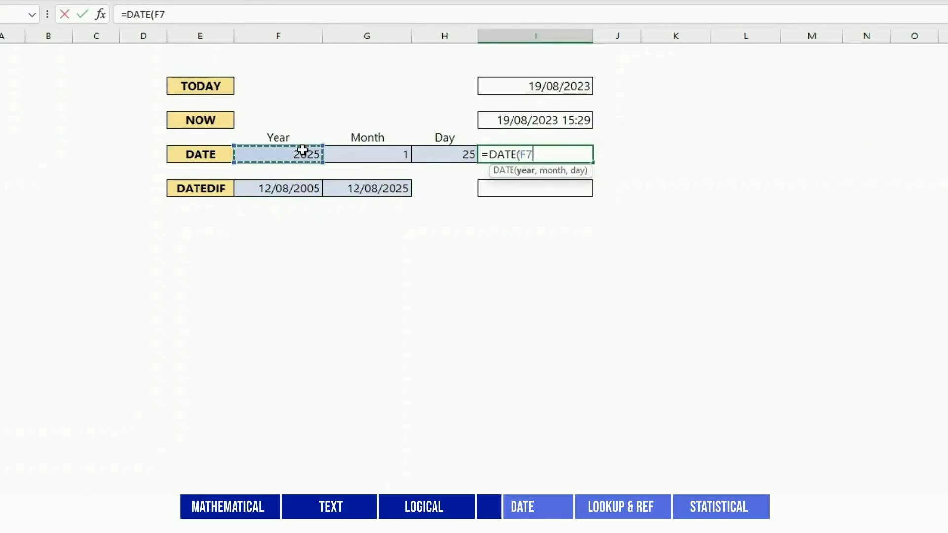
pyautogui.write(',')
pyautogui.click(395, 153)
pyautogui.write(',')
pyautogui.click(444, 154)
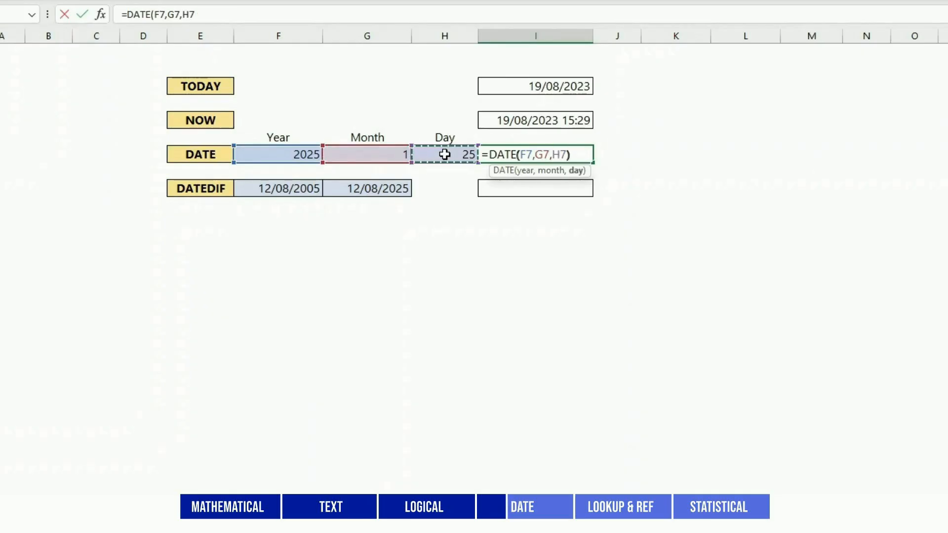
pyautogui.press('Return')
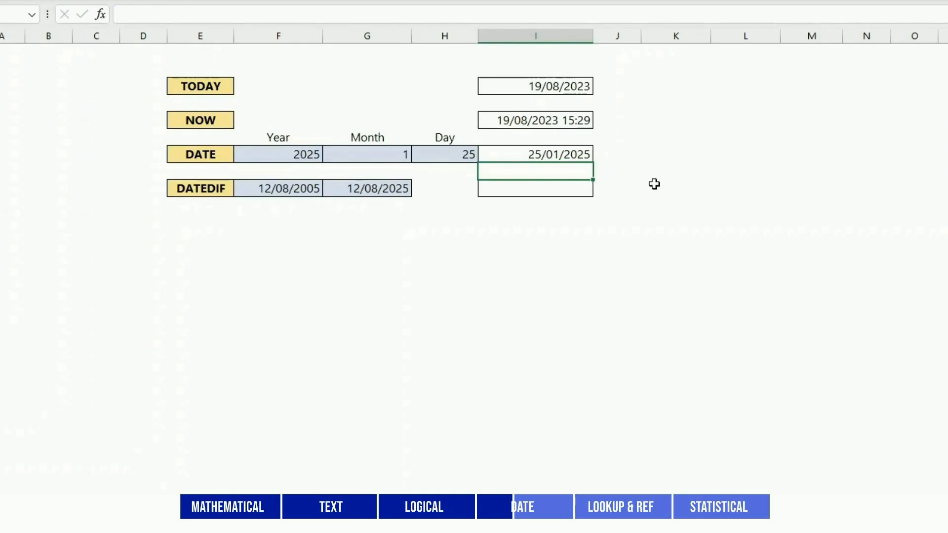
# Enter =DATEDIF(F9,G9,"d") in I9 to calculate the number of days between the two dates
pyautogui.click(576, 188)
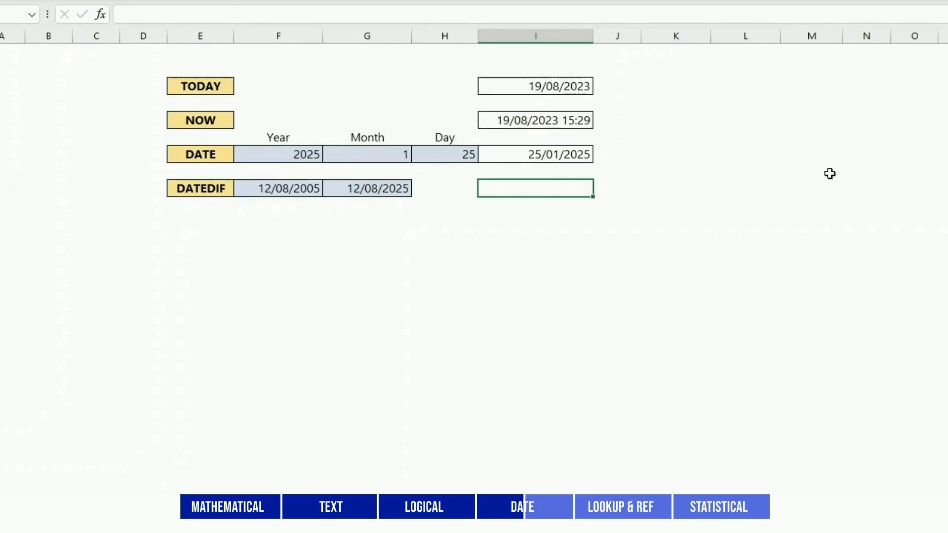
pyautogui.write('=DATEDIF(')
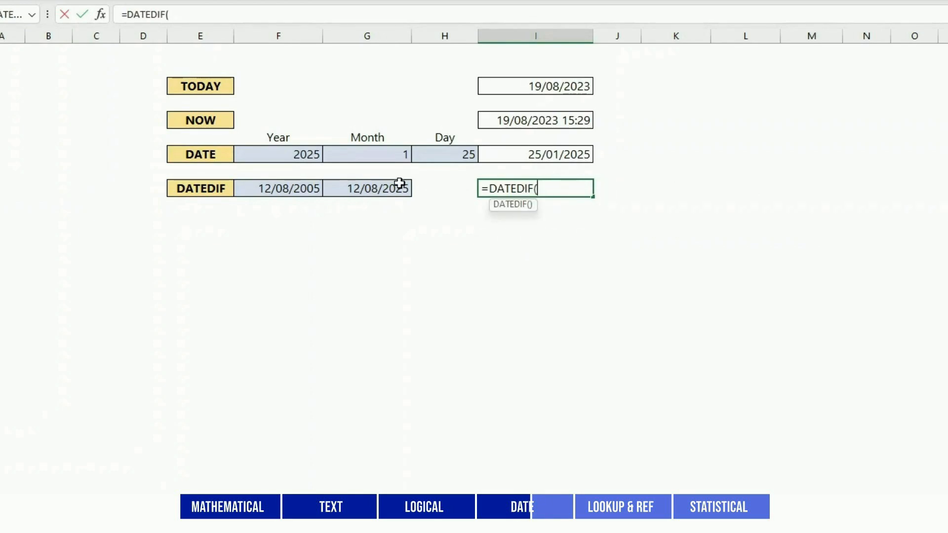
pyautogui.click(290, 192)
pyautogui.write(',')
pyautogui.click(387, 188)
pyautogui.write(',')
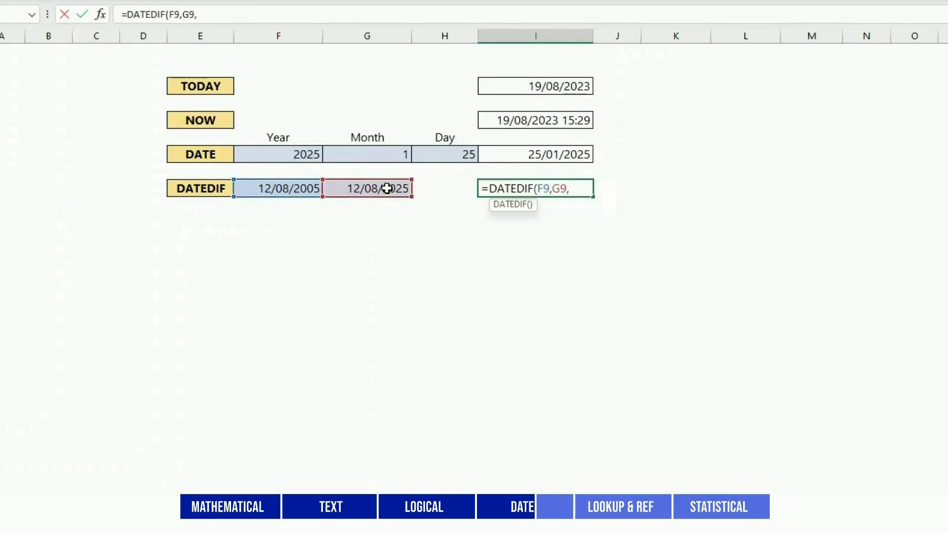
pyautogui.write('"d")')
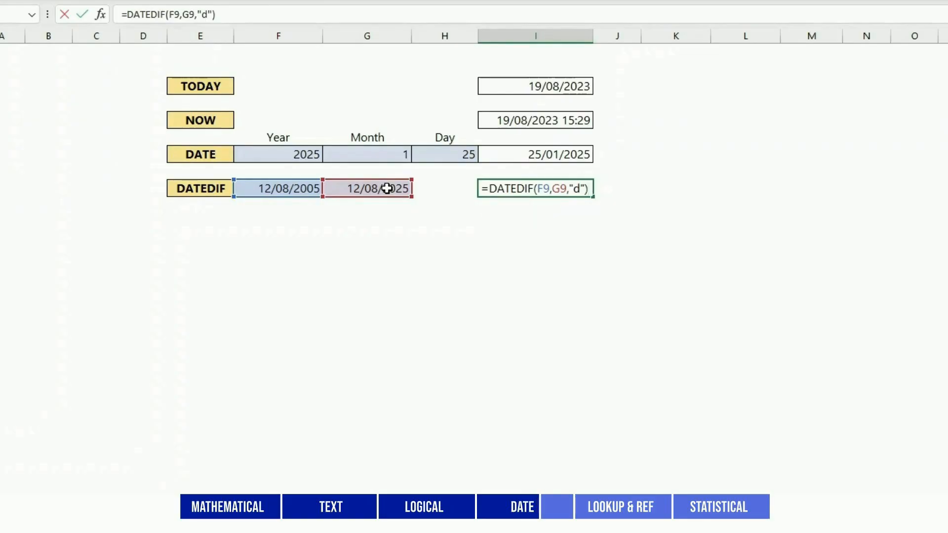
pyautogui.press('Return')
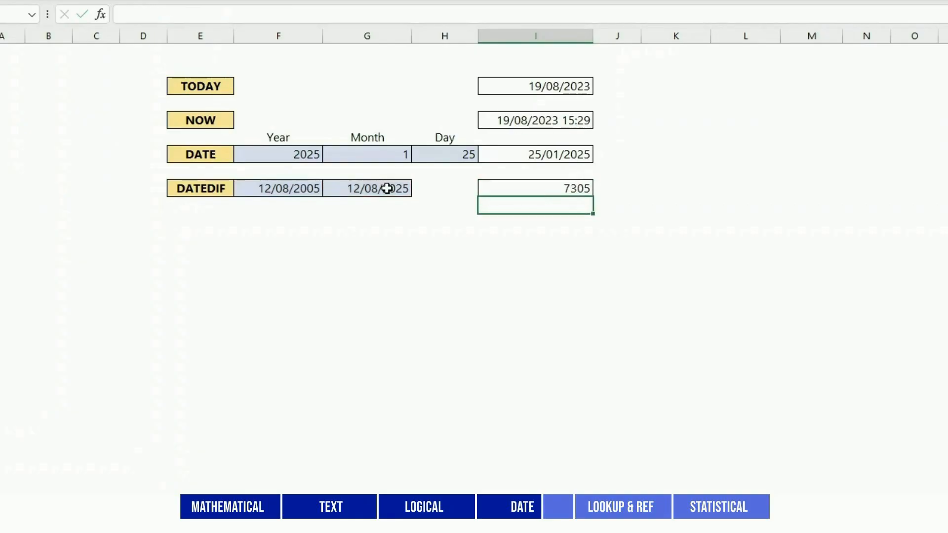
# Label the DATEDIF result by entering "days" in the adjacent cell J9
pyautogui.press('Up')
pyautogui.press('Right')
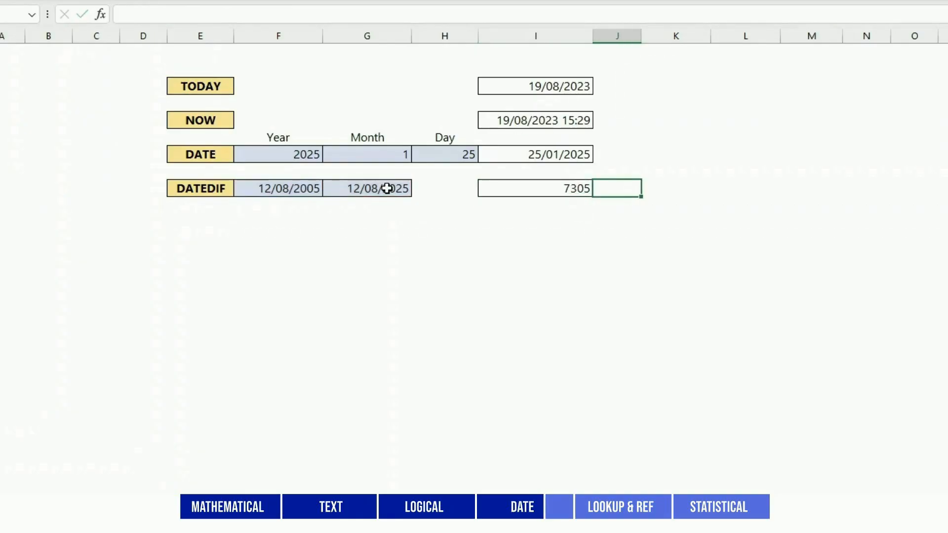
pyautogui.write('days')
pyautogui.press('Return')
pyautogui.press('Left')
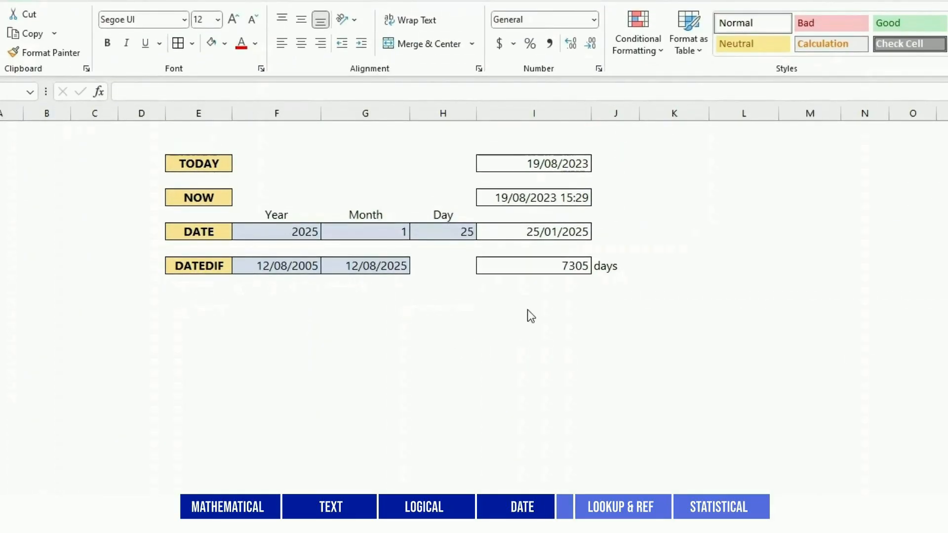
# Apply the Time number format to the NOW result cell in column I
pyautogui.click(568, 198)
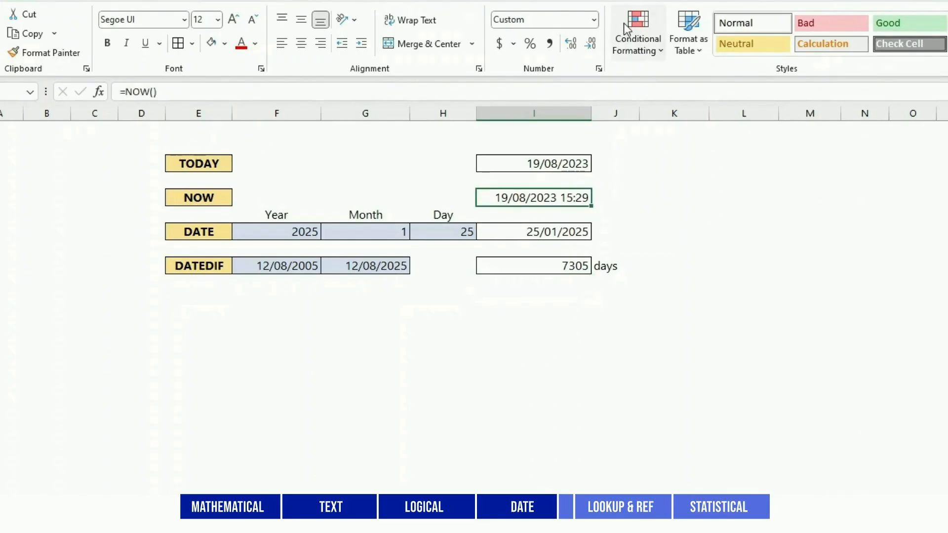
pyautogui.click(595, 20)
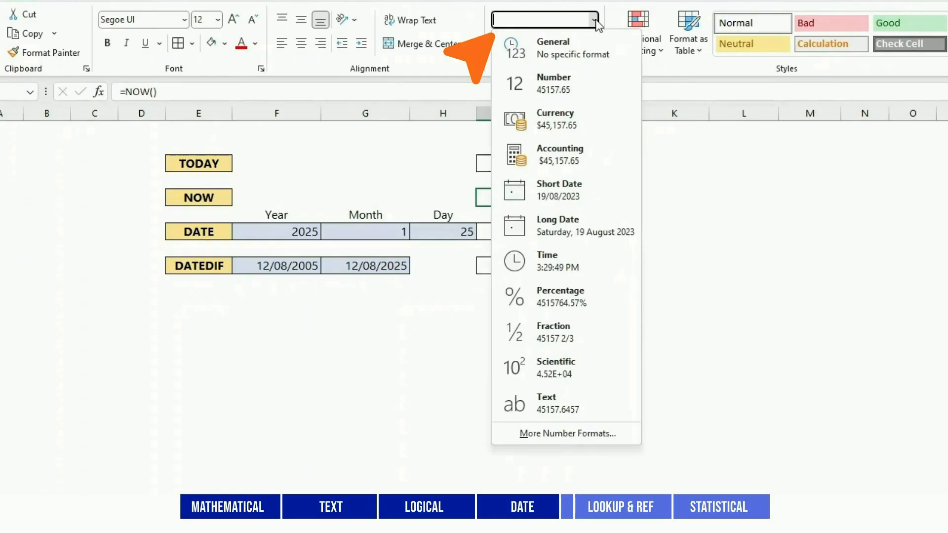
pyautogui.click(549, 261)
pyautogui.click(659, 229)
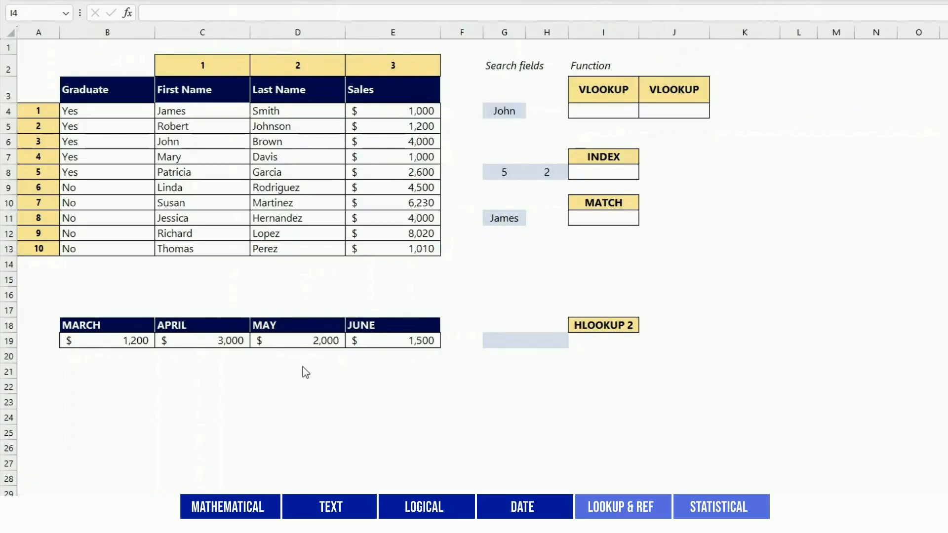
# On the lookup functions sheet, enter =VLOOKUP(G4,C4:E13,2,FALSE) in I4 to return the last name matching the first name in G4
pyautogui.click(622, 112)
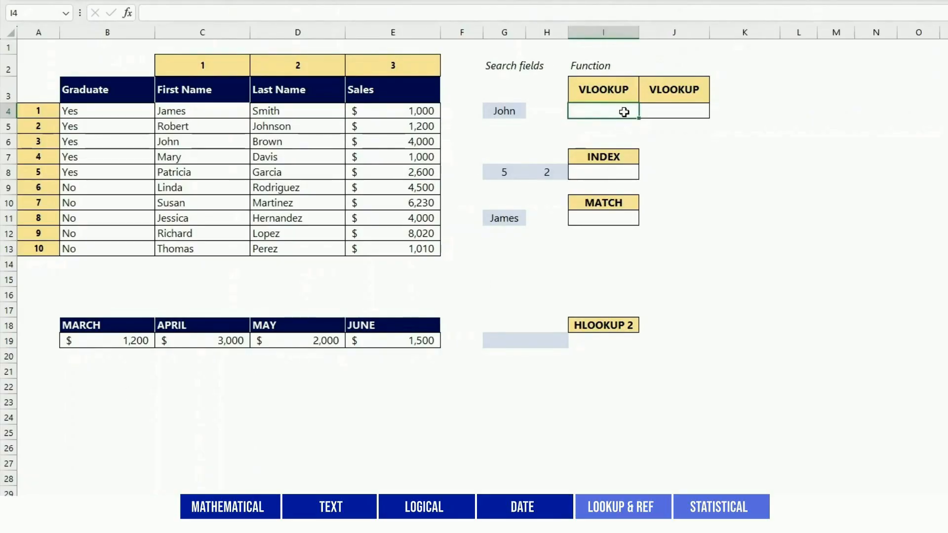
pyautogui.write('=VLOOKUP(')
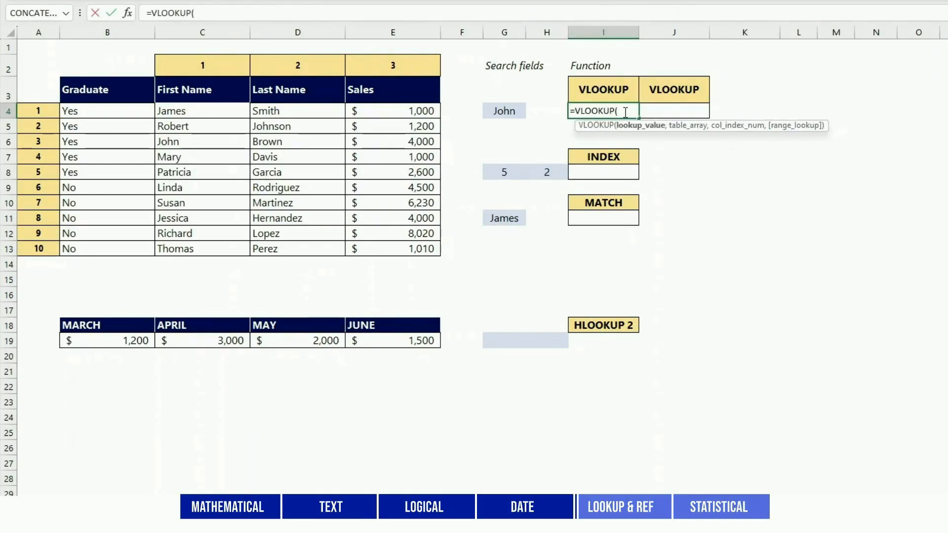
pyautogui.click(500, 112)
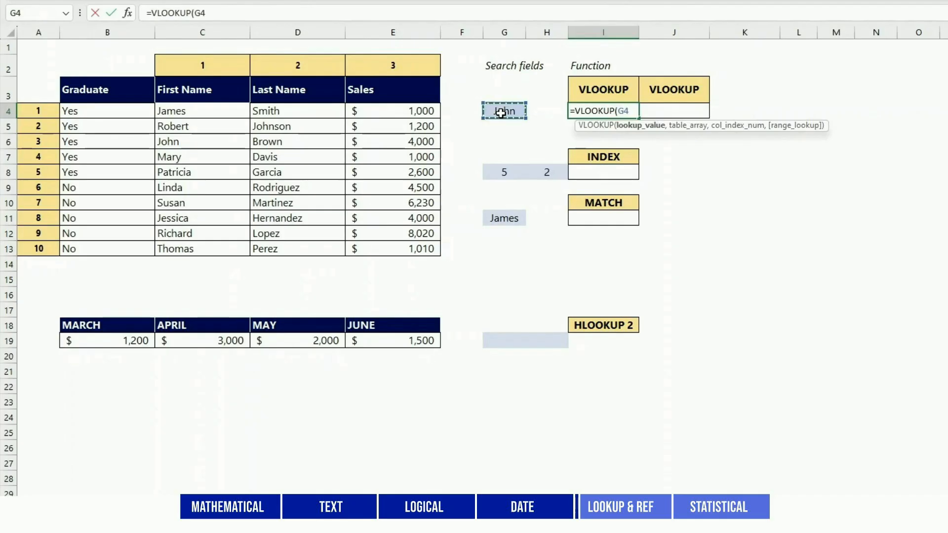
pyautogui.write(',')
pyautogui.moveTo(157, 110); pyautogui.dragTo(405, 248)
pyautogui.write(',')
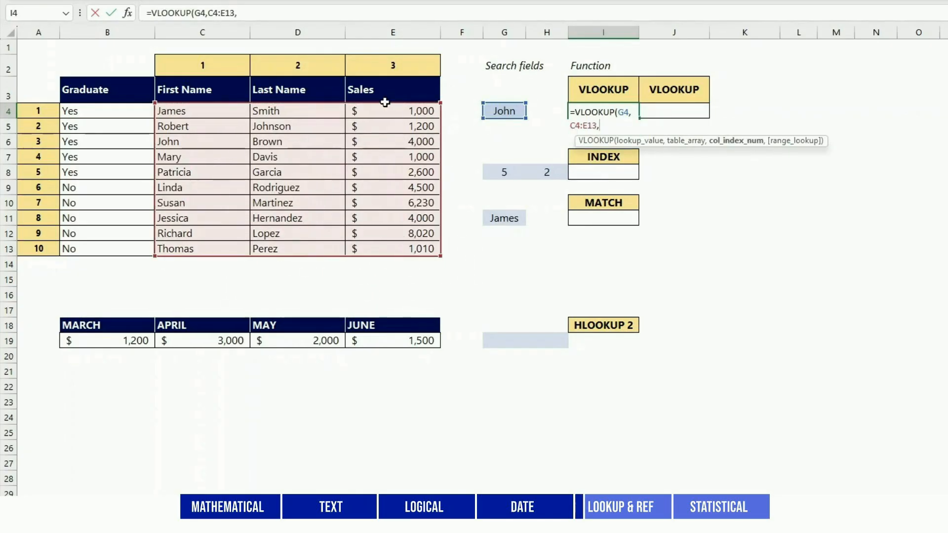
pyautogui.click(256, 10)
pyautogui.write('2,')
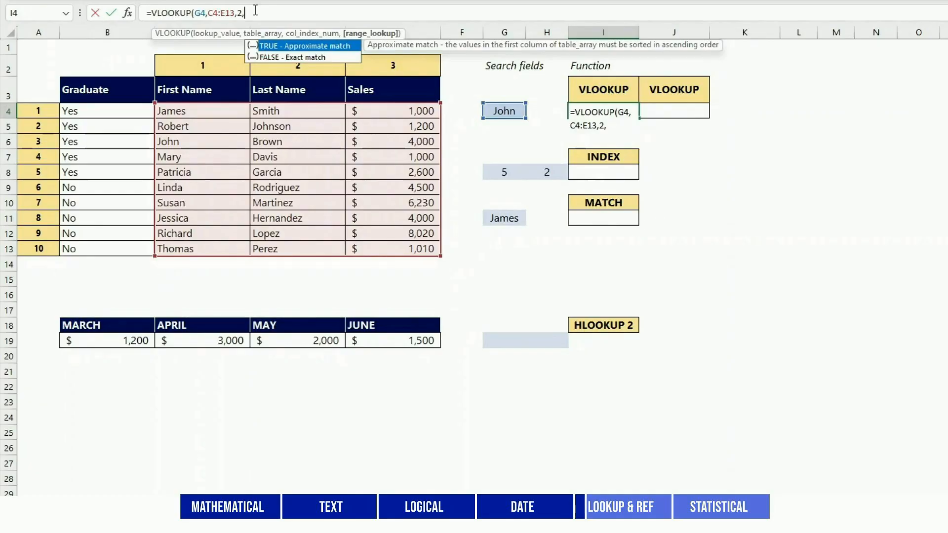
pyautogui.write('FA')
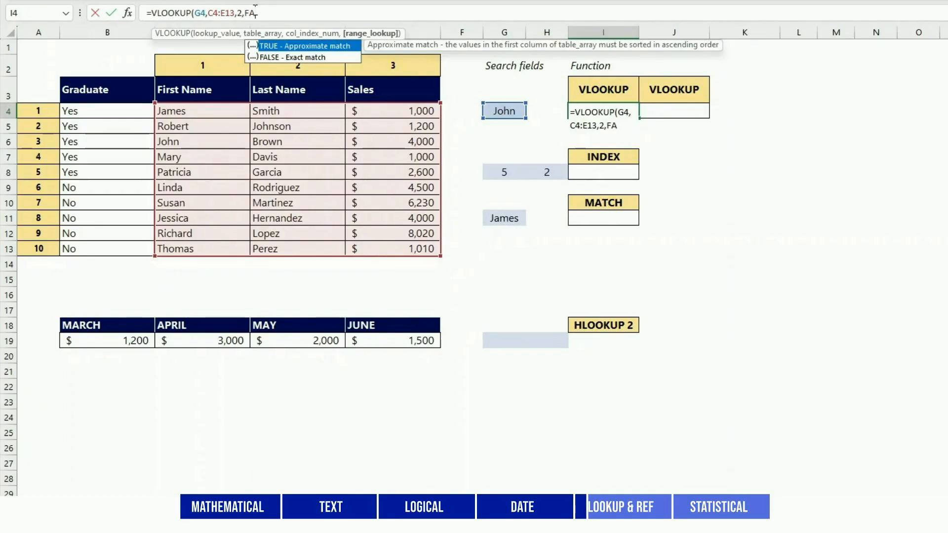
pyautogui.write('LSE')
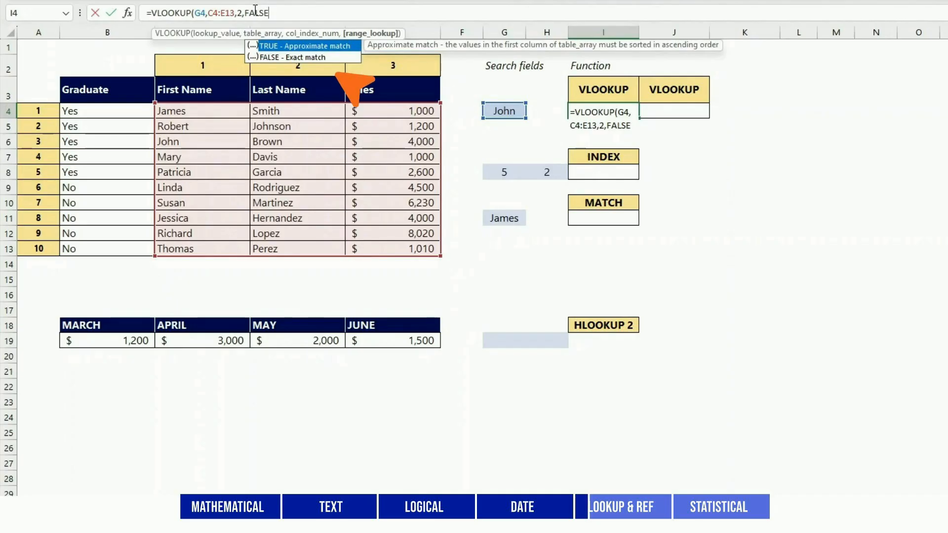
pyautogui.write(')')
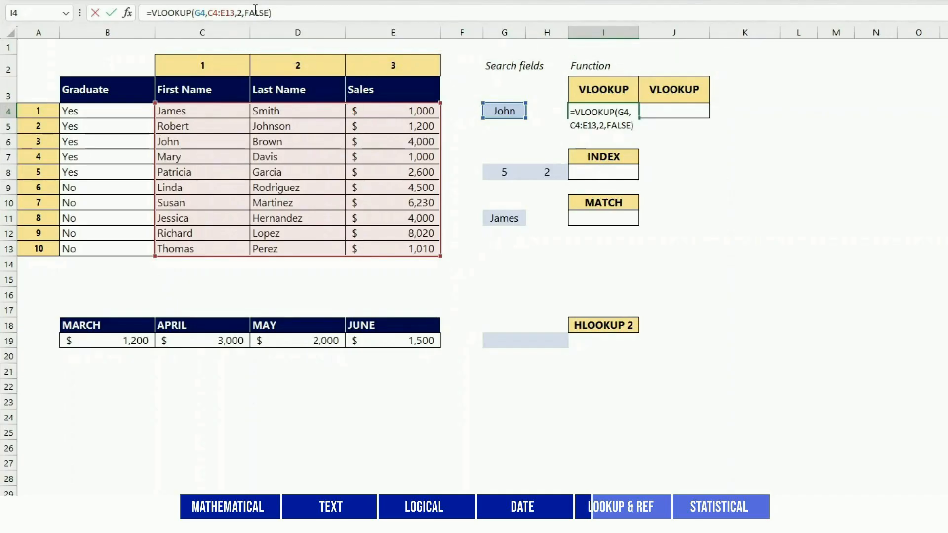
pyautogui.press('Return')
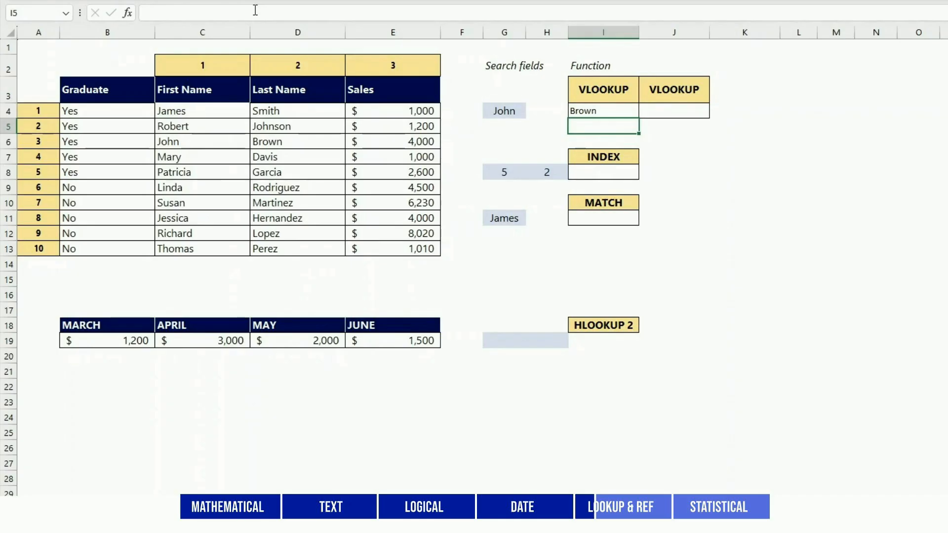
pyautogui.press('Up')
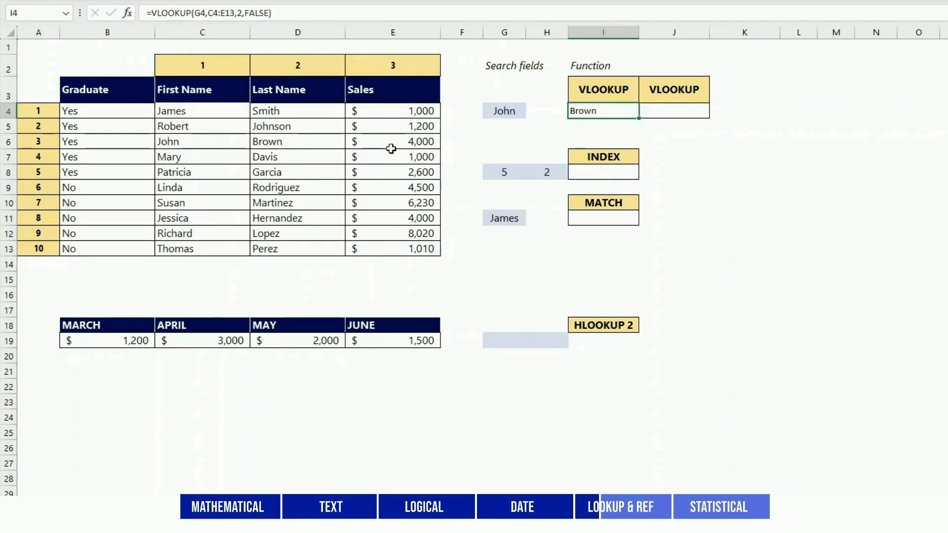
pyautogui.moveTo(227, 144); pyautogui.dragTo(260, 147)
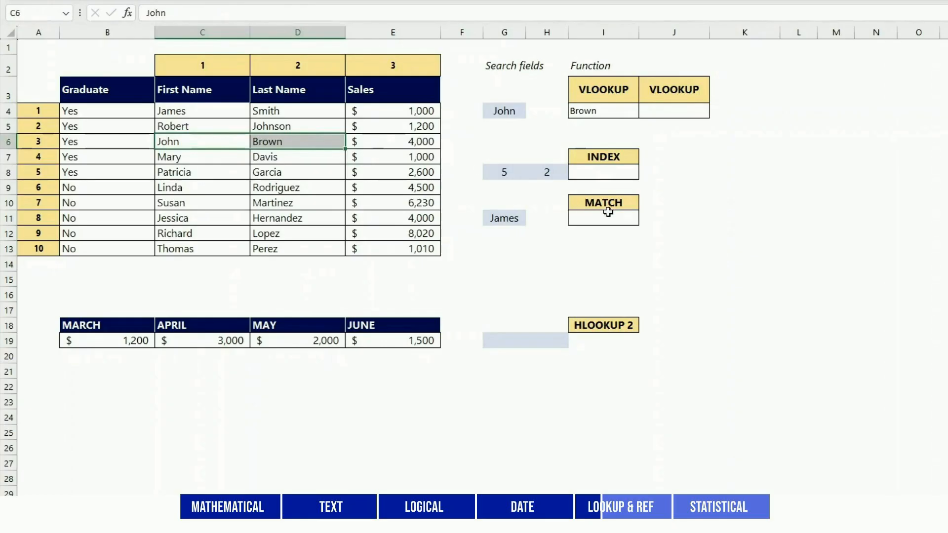
pyautogui.click(727, 165)
# Enter a VLOOKUP in J4 that finds G4 in the names and sales table, with column index 3 and range lookup 0
pyautogui.click(667, 111)
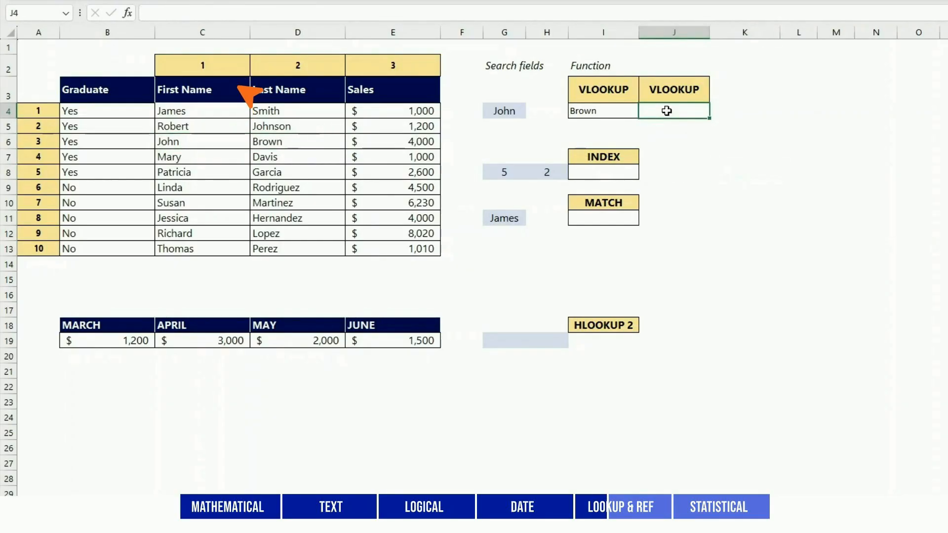
pyautogui.write('=VLOOKUP')
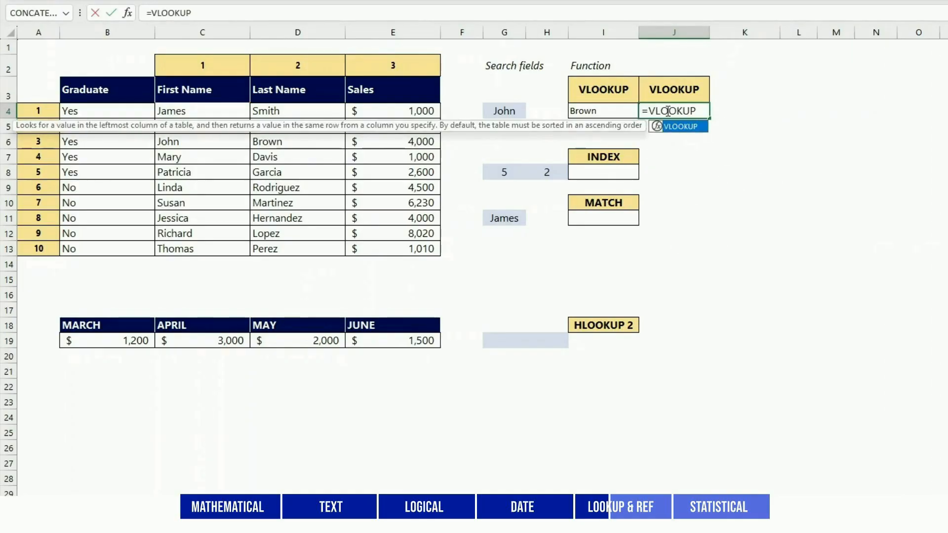
pyautogui.write('(')
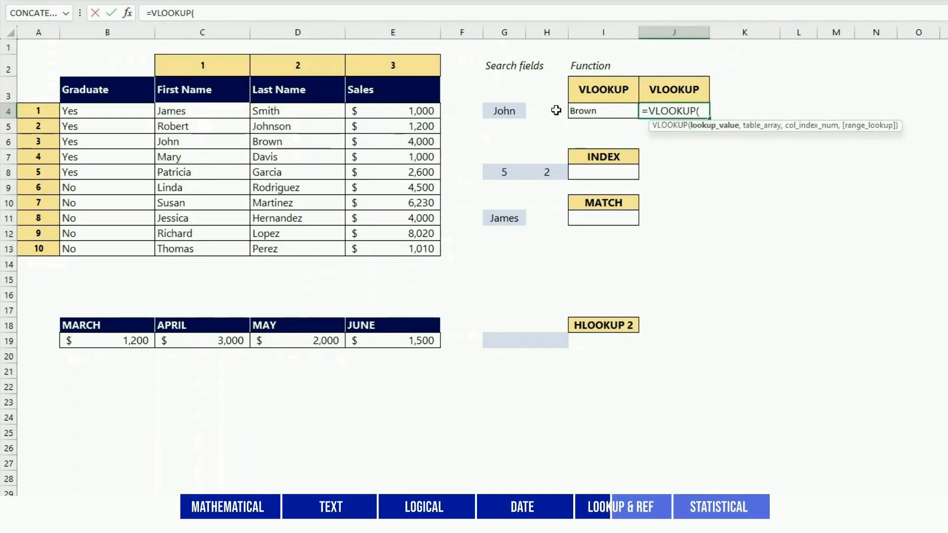
pyautogui.click(494, 111)
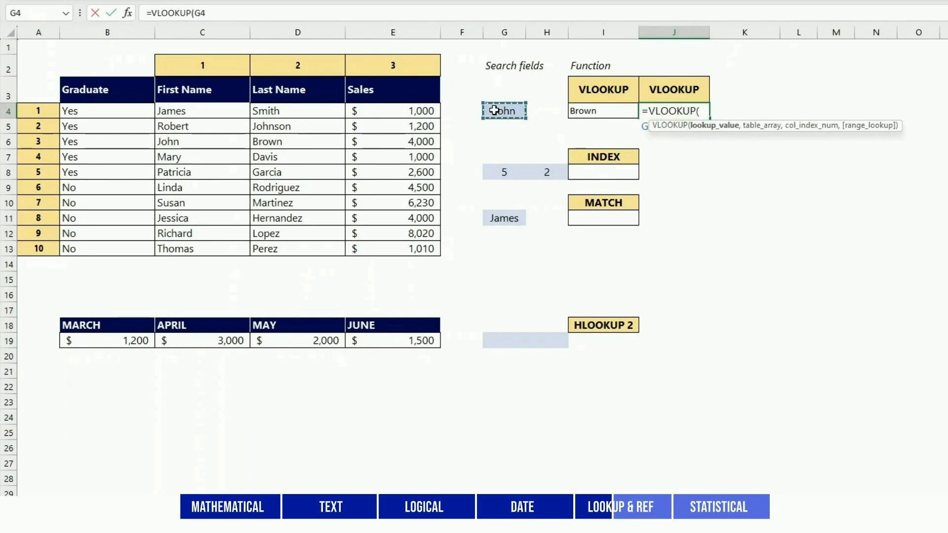
pyautogui.write(',')
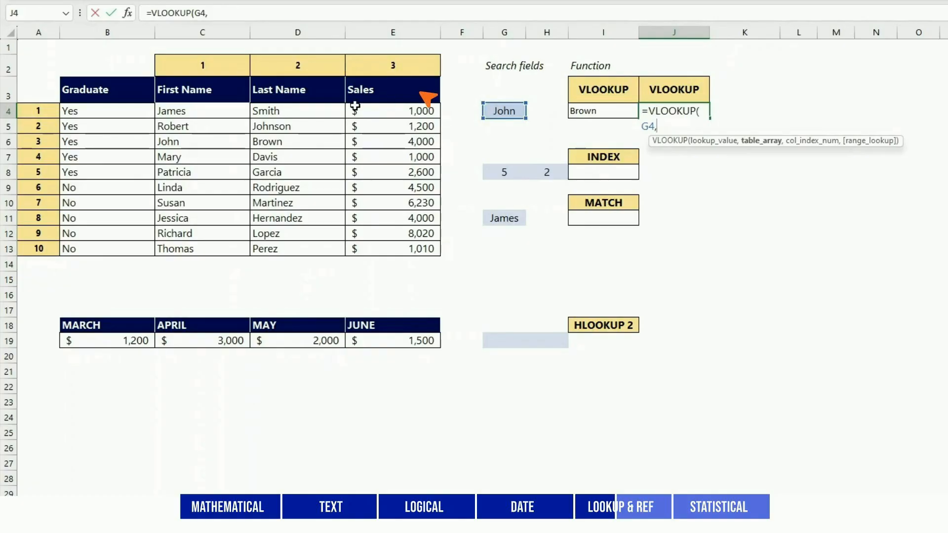
pyautogui.moveTo(171, 114); pyautogui.dragTo(389, 241)
pyautogui.write(',3,0')
pyautogui.press('Return')
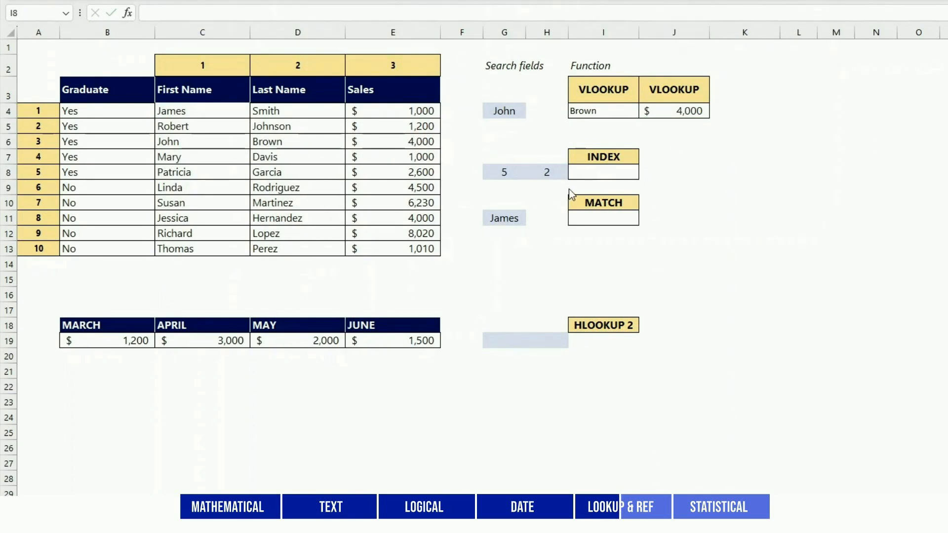
# Enter =INDEX(C4:E13,G8,H8) in I8 to return the table value at the row and column numbers in the search fields
pyautogui.click(582, 176)
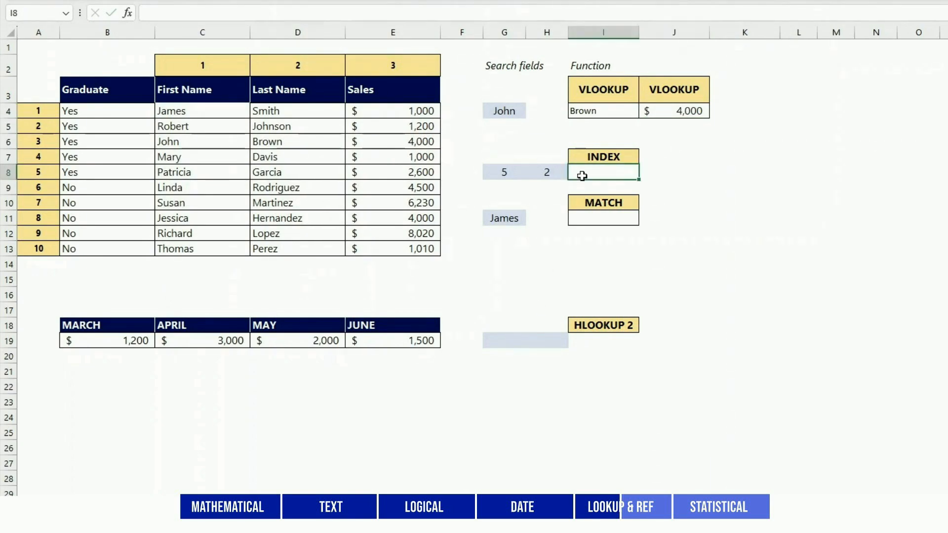
pyautogui.write('=IN')
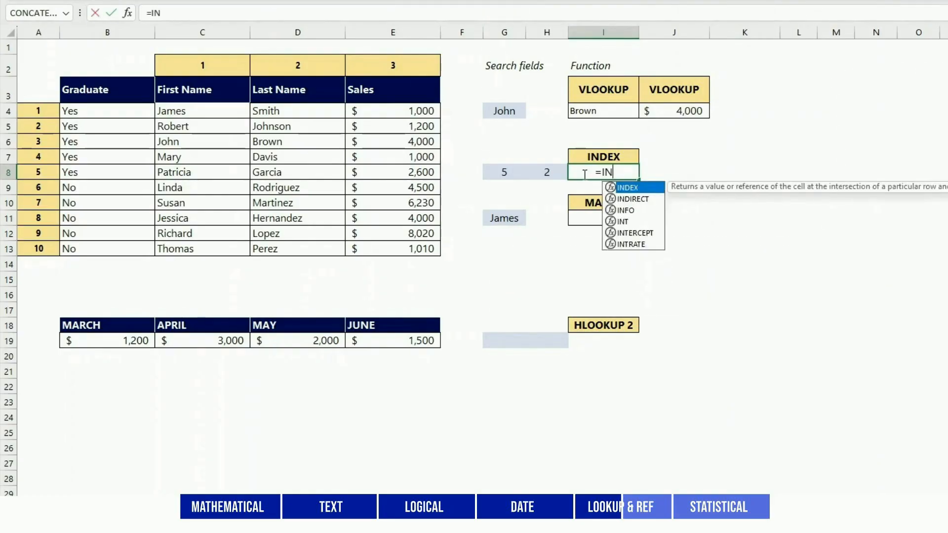
pyautogui.write('DEX(')
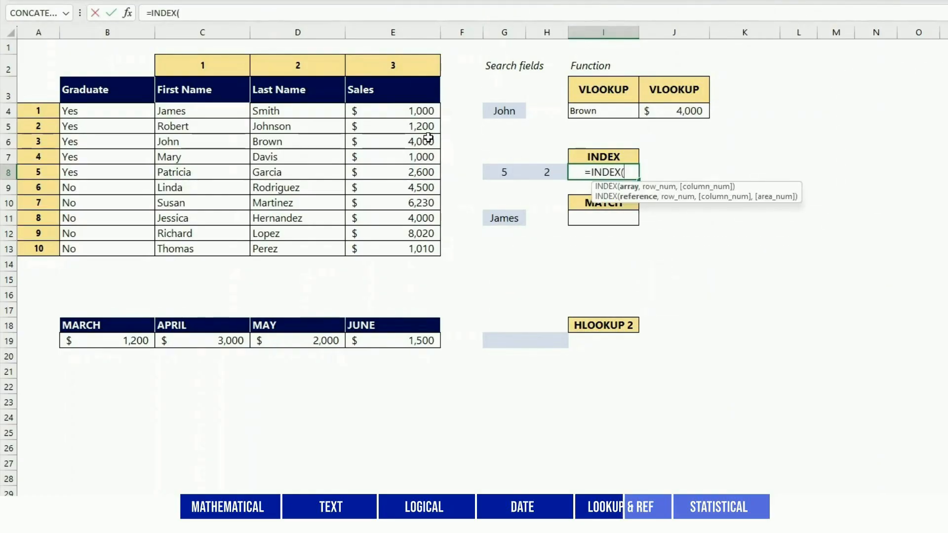
pyautogui.moveTo(247, 111); pyautogui.dragTo(393, 249)
pyautogui.write(',')
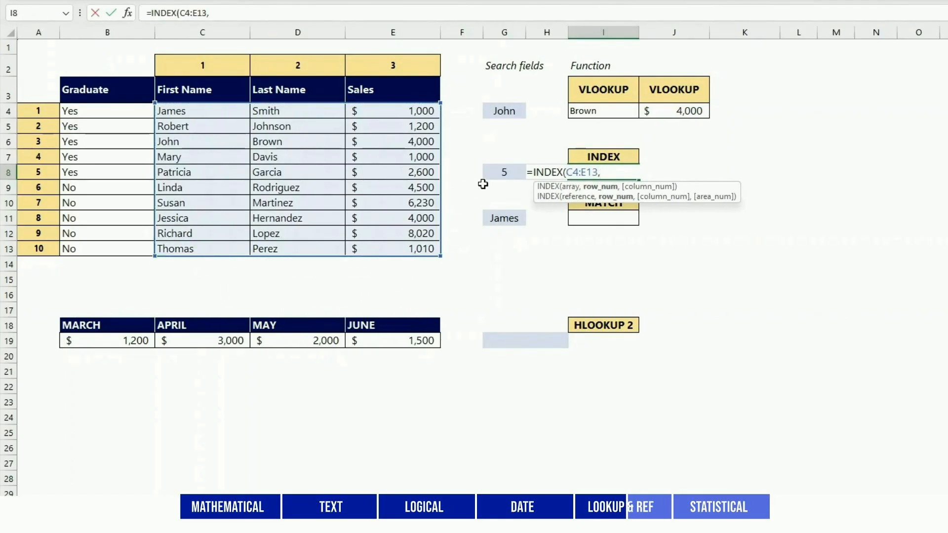
pyautogui.click(503, 171)
pyautogui.write(',')
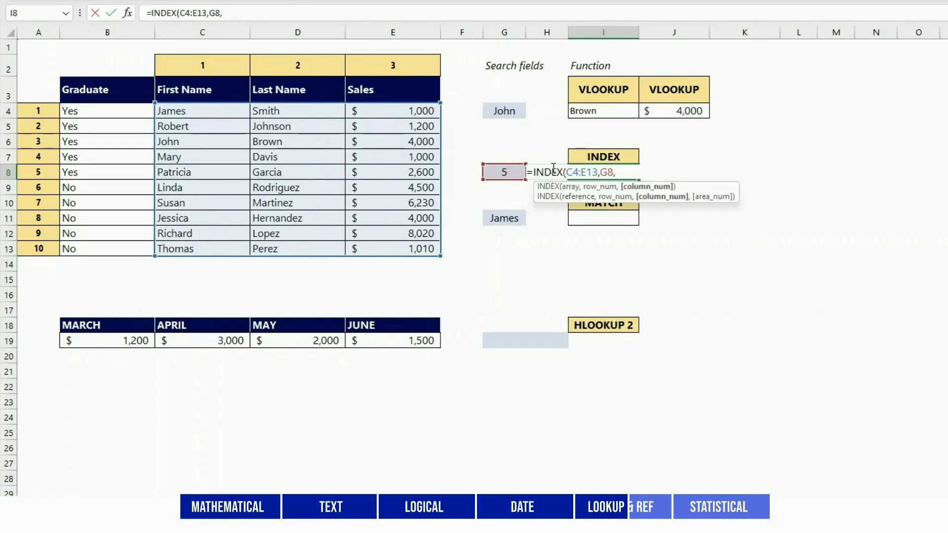
pyautogui.write('H8')
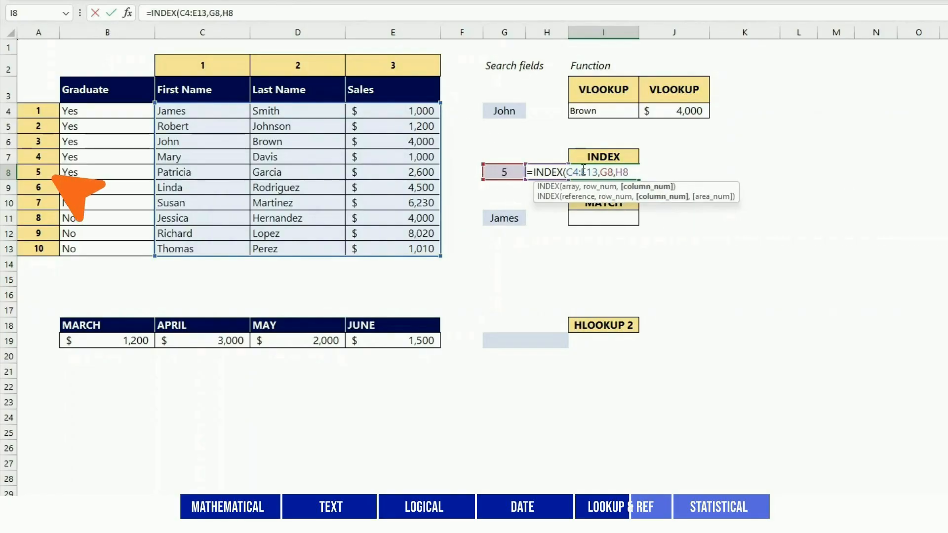
pyautogui.write(')')
pyautogui.press('Return')
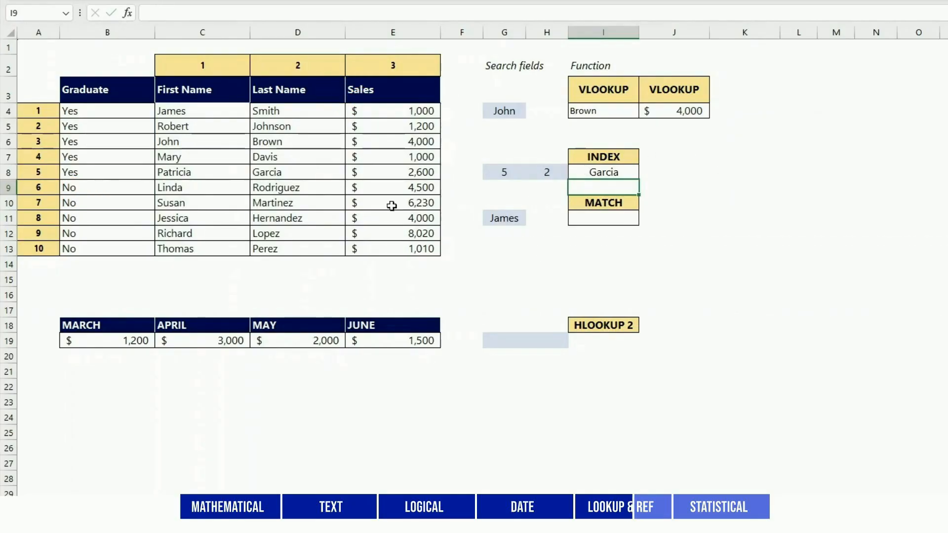
pyautogui.click(313, 170)
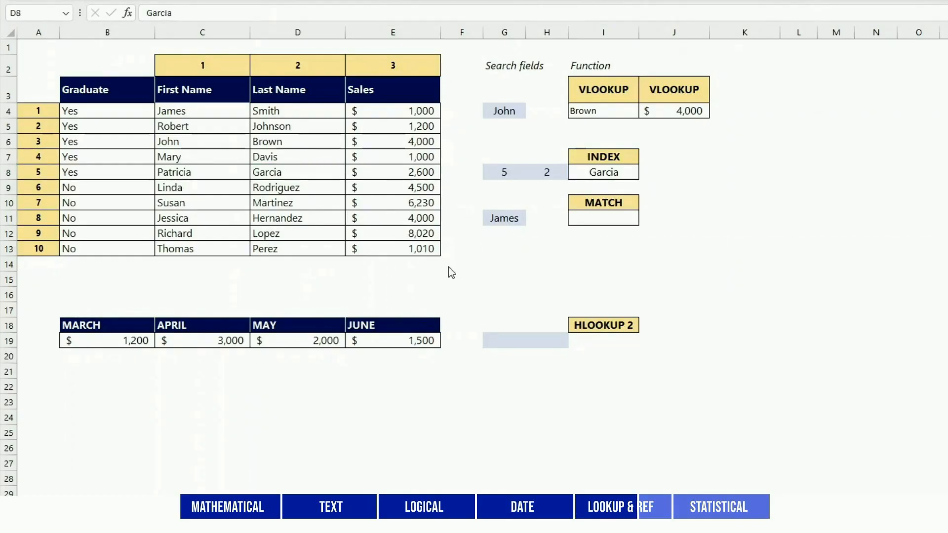
# Enter =MATCH(G11,C4:C13) in I11 to find the position of the G11 name in the First Name column
pyautogui.click(596, 218)
pyautogui.write('=')
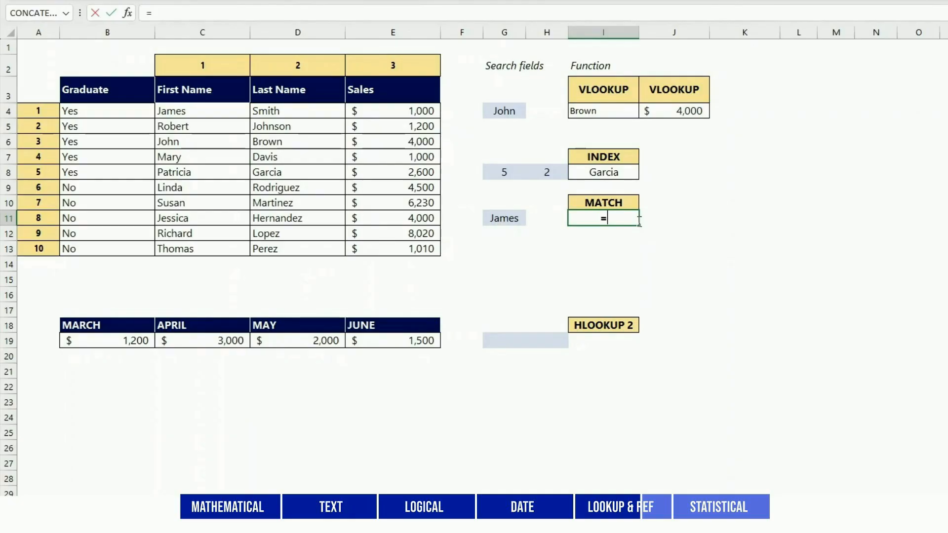
pyautogui.write('MATCH(')
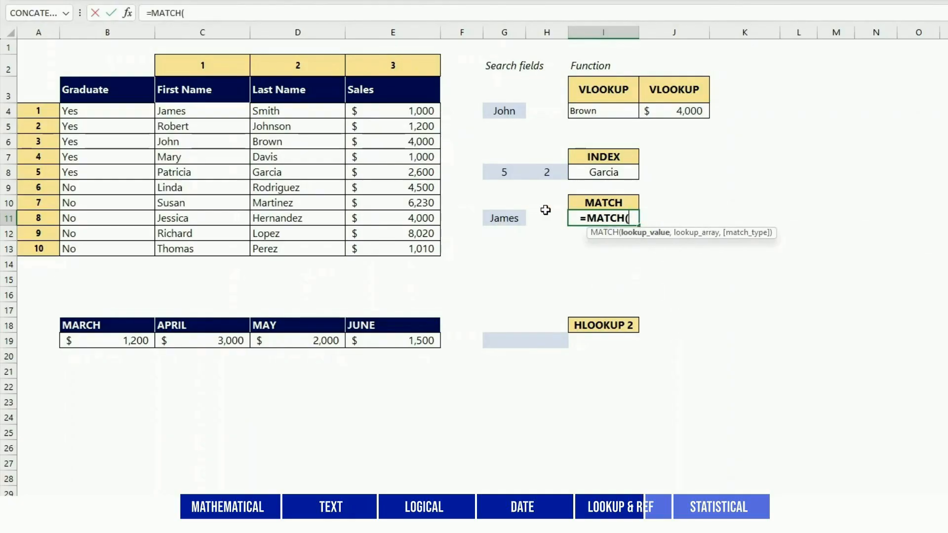
pyautogui.click(506, 218)
pyautogui.write(',')
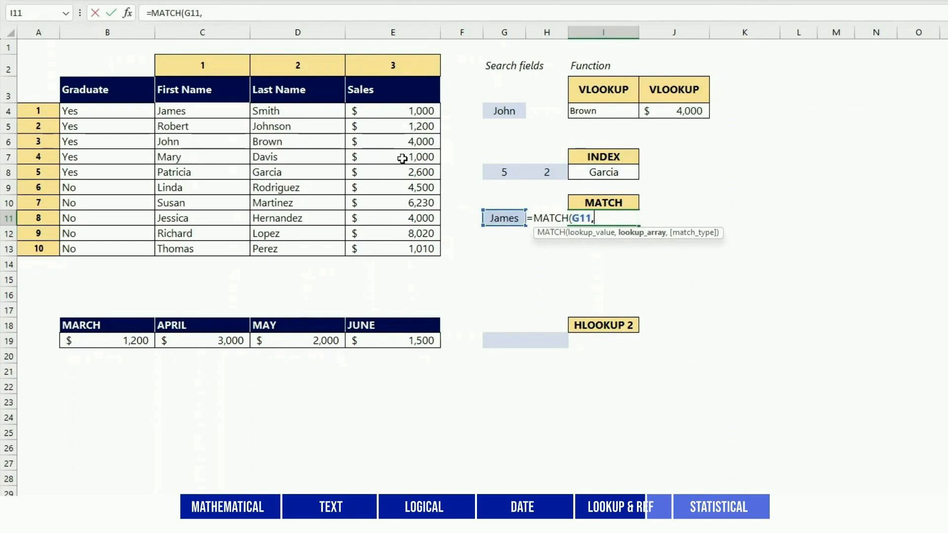
pyautogui.moveTo(227, 112); pyautogui.dragTo(228, 246)
pyautogui.write(')')
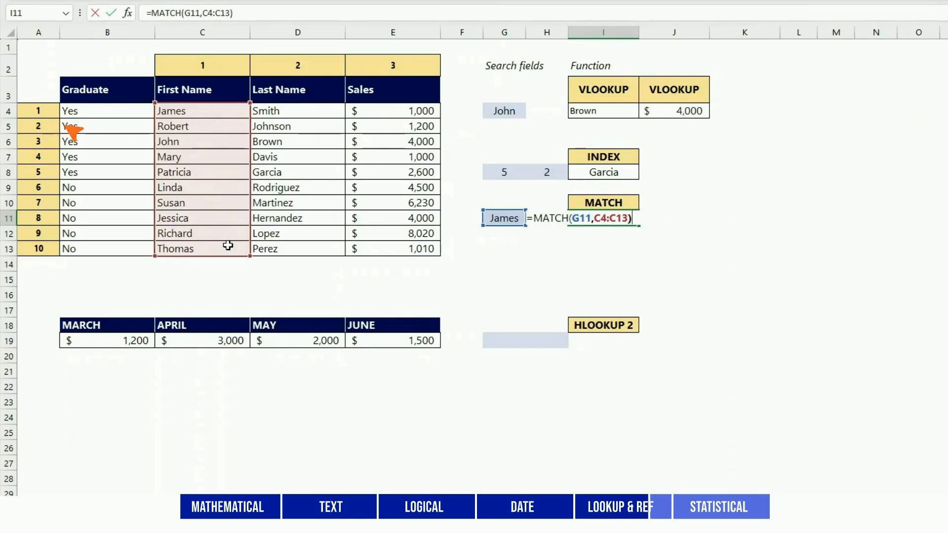
pyautogui.press('Return')
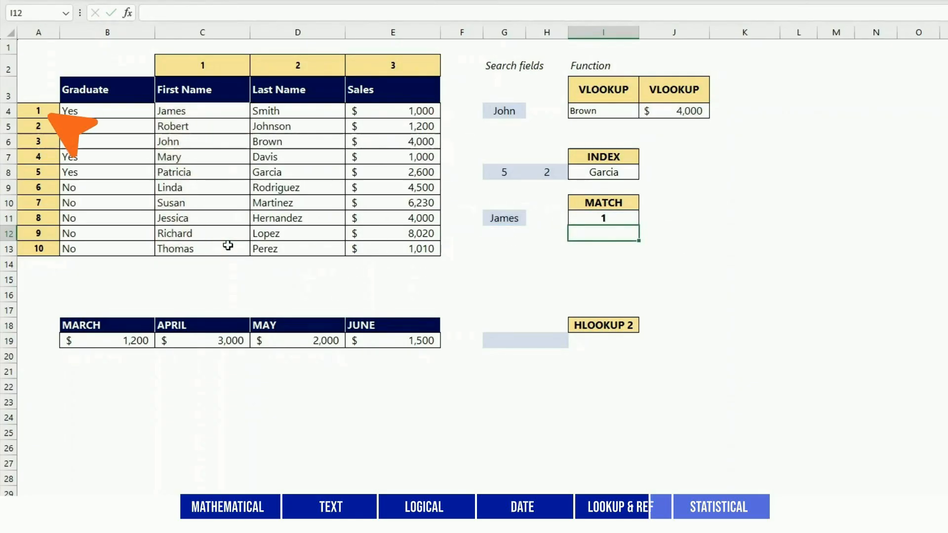
pyautogui.click(227, 111)
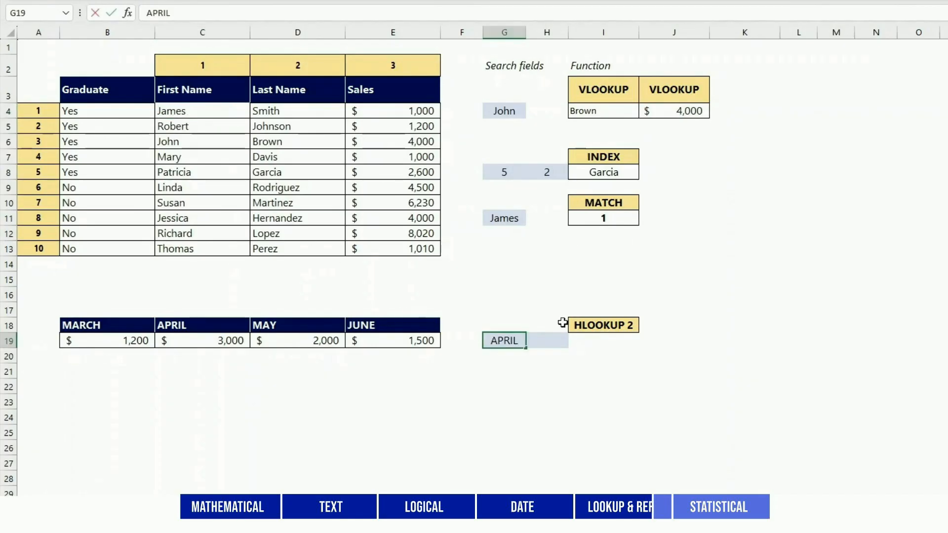
# Set search field G19 to APRIL and enter =HLOOKUP(G19,B18:E19,2,FALSE) in I19 to return that month's amount
pyautogui.click(556, 324)
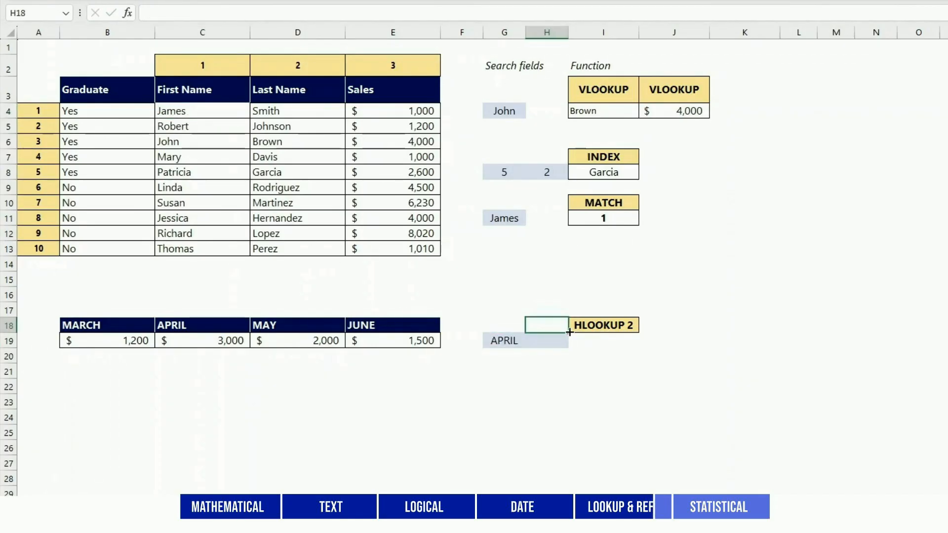
pyautogui.click(608, 341)
pyautogui.write('=')
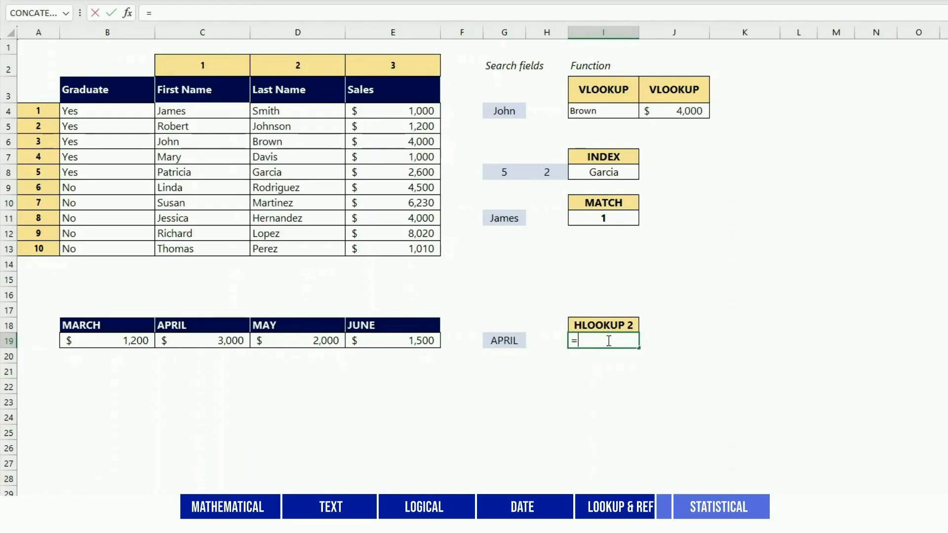
pyautogui.write('HLOOK')
pyautogui.write('UP(')
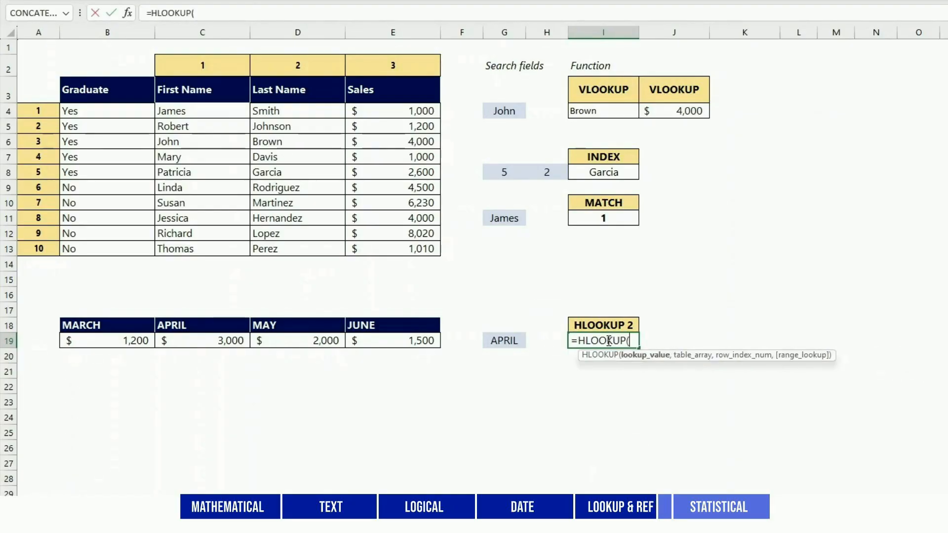
pyautogui.click(511, 339)
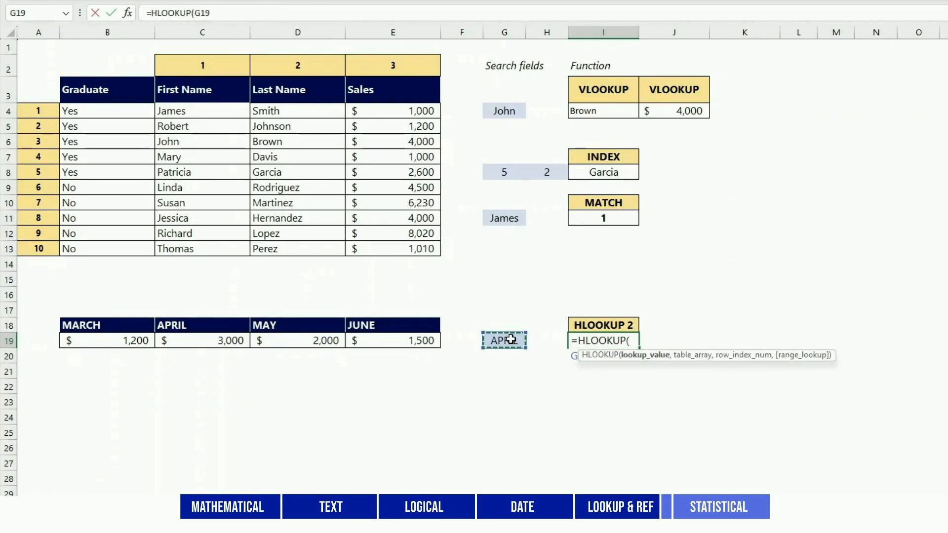
pyautogui.write(',')
pyautogui.moveTo(74, 325); pyautogui.dragTo(429, 341)
pyautogui.write(',')
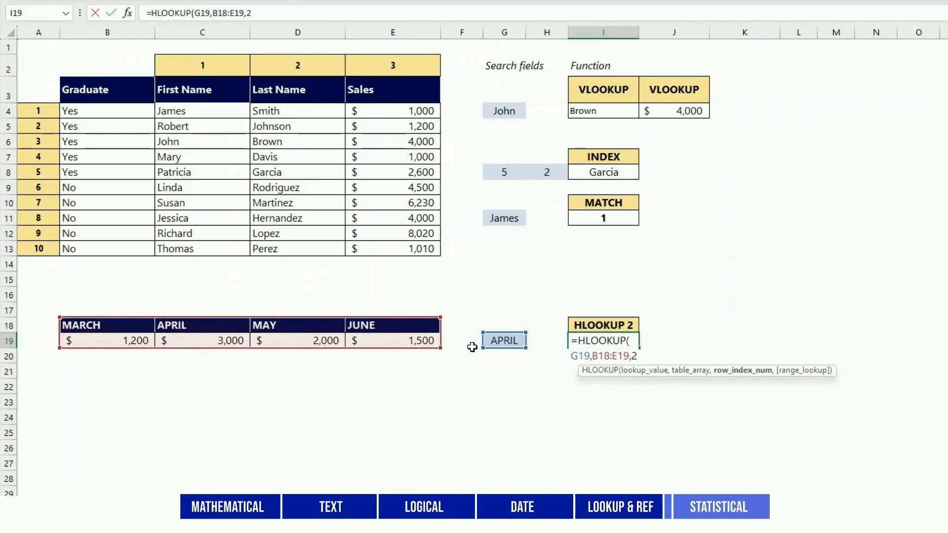
pyautogui.write('2,FALSE)')
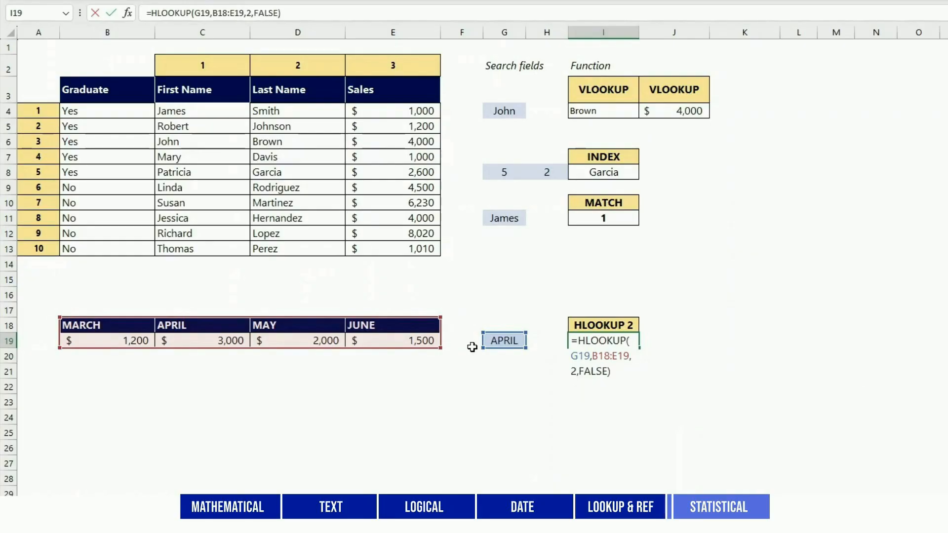
pyautogui.press('Return')
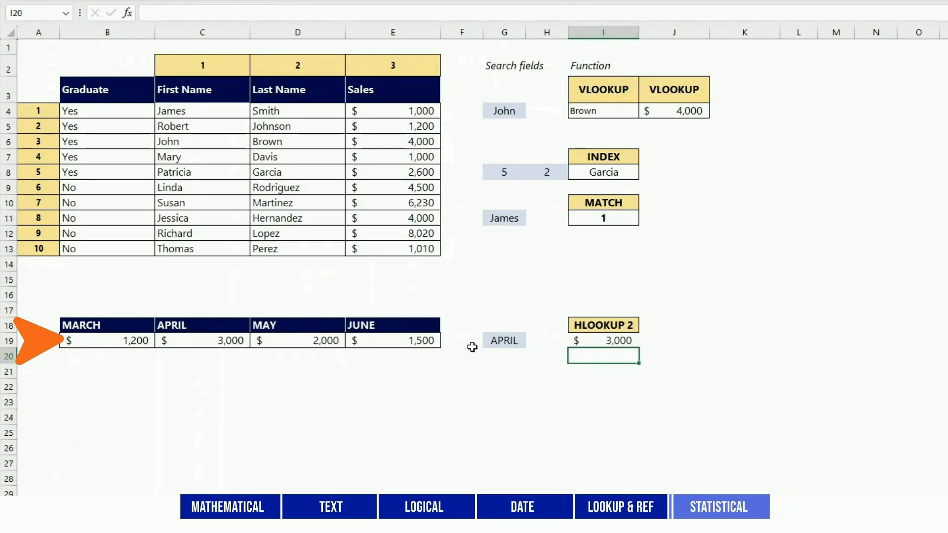
pyautogui.click(243, 338)
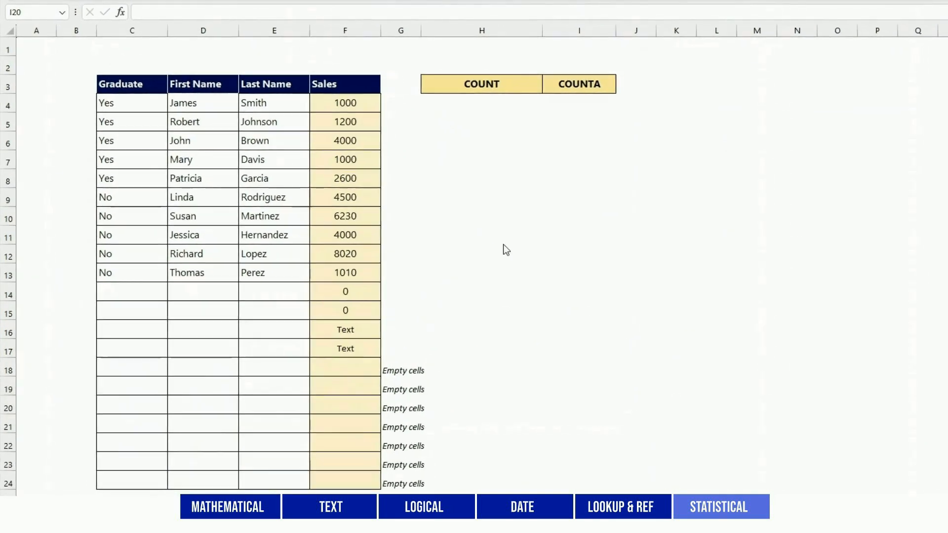
# On the COUNT and COUNTA sheet, enter =COUNT(F4:F24) in H4 to count the numeric Sales cells
pyautogui.click(488, 102)
pyautogui.write('=COUNT(')
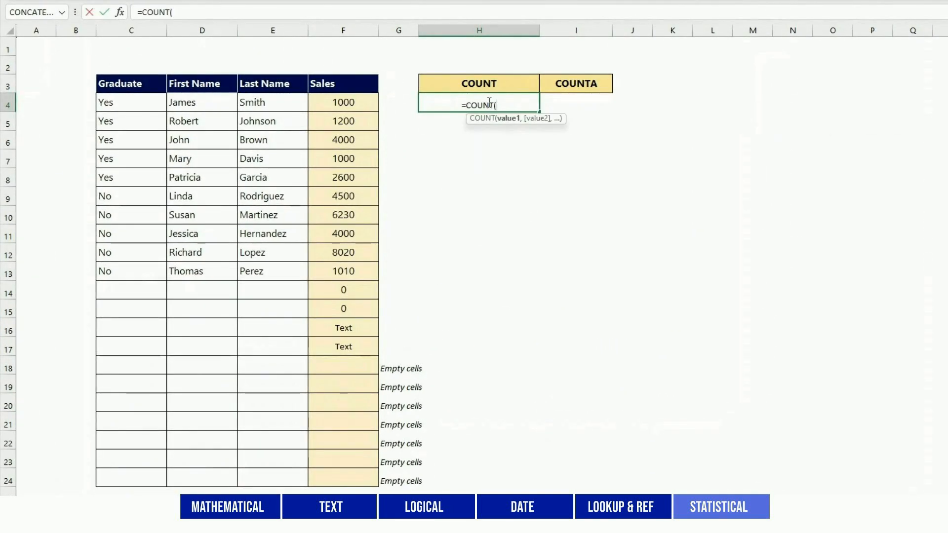
pyautogui.moveTo(344, 102); pyautogui.dragTo(347, 479)
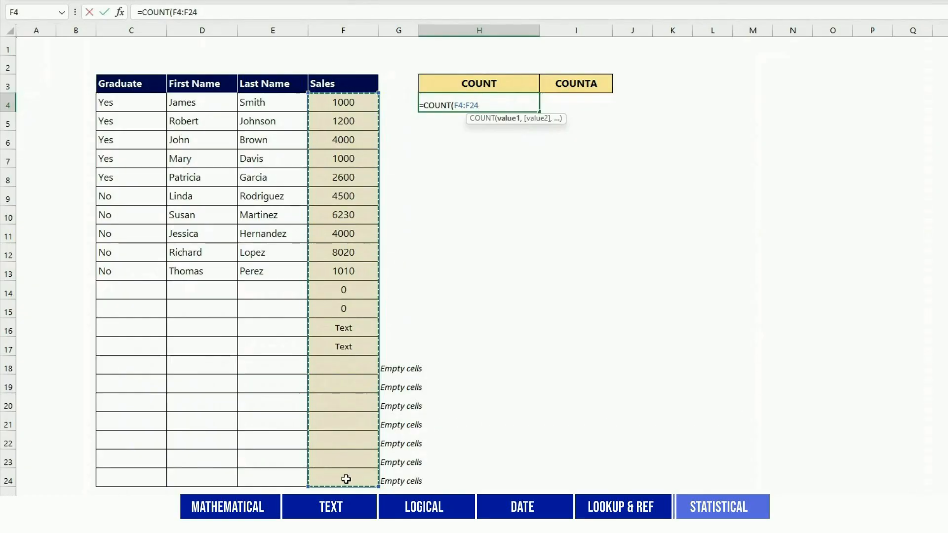
pyautogui.write(')')
pyautogui.press('Return')
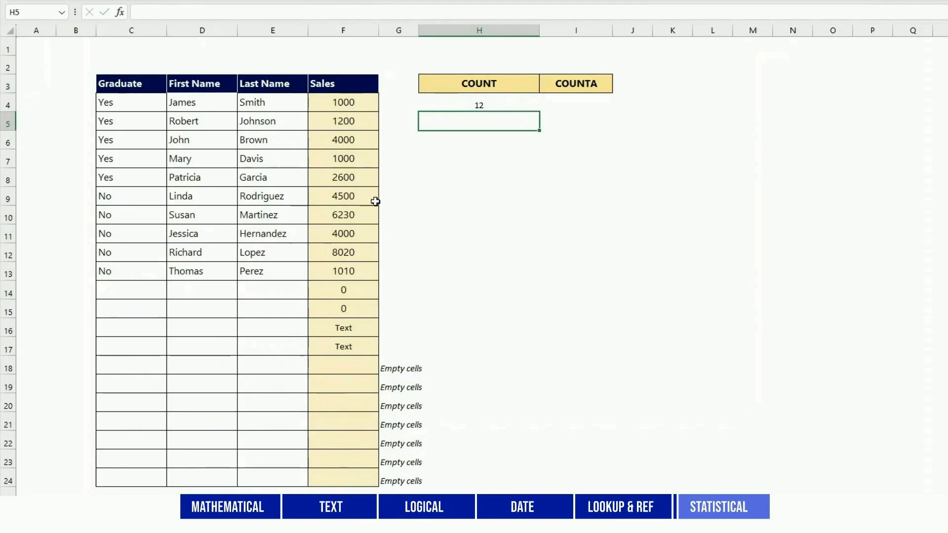
pyautogui.moveTo(364, 105); pyautogui.dragTo(364, 308)
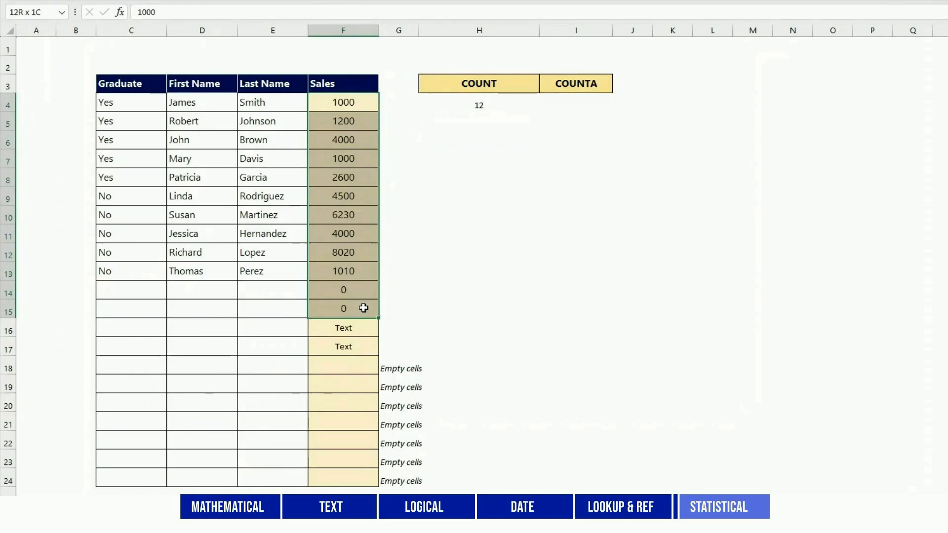
pyautogui.click(481, 250)
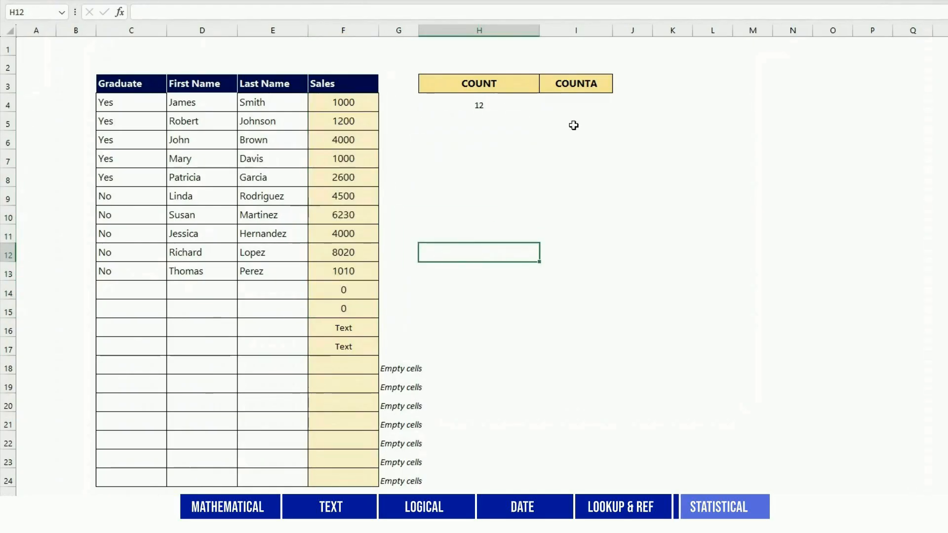
# Enter =COUNTA(F4:F24) in I4 to count the non-empty cells in the Sales column
pyautogui.click(570, 101)
pyautogui.write('=COUNTA(')
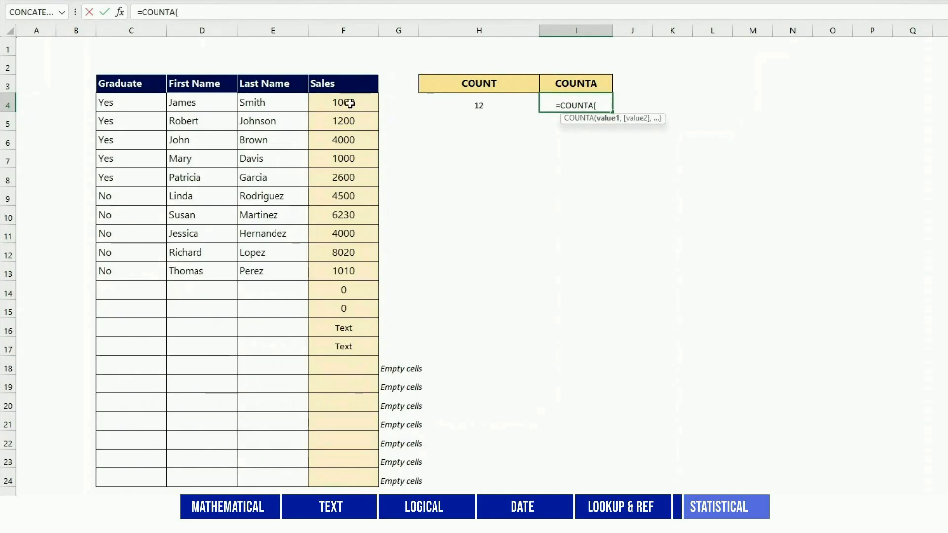
pyautogui.moveTo(349, 101); pyautogui.dragTo(348, 473)
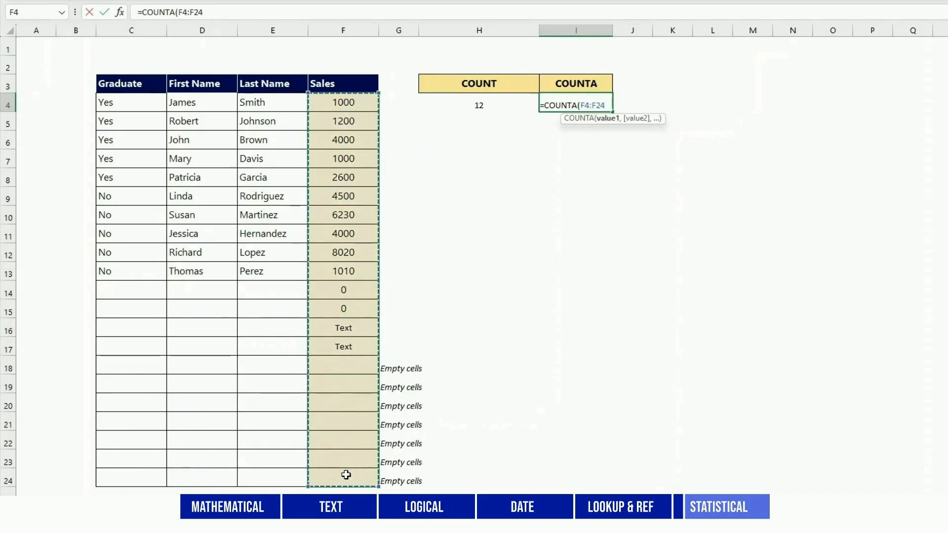
pyautogui.press('Return')
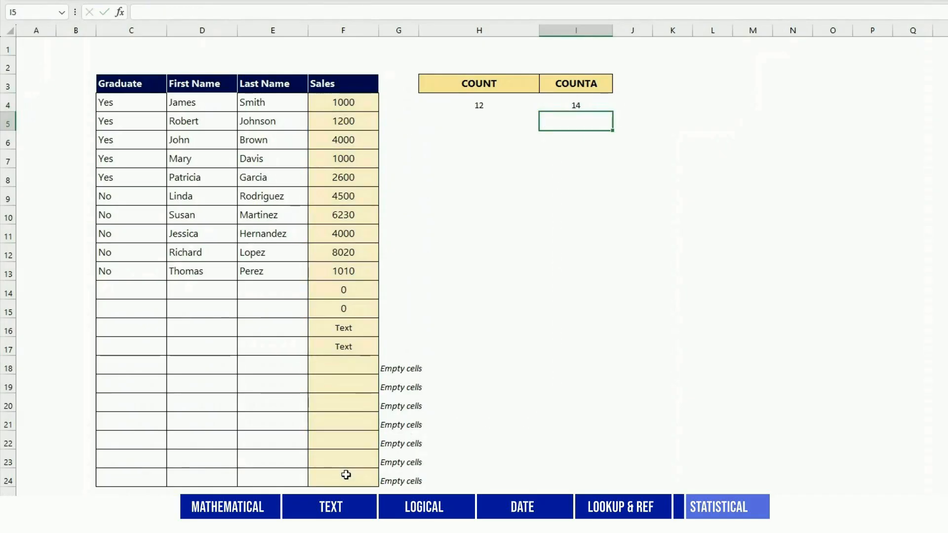
pyautogui.moveTo(342, 103); pyautogui.dragTo(339, 349)
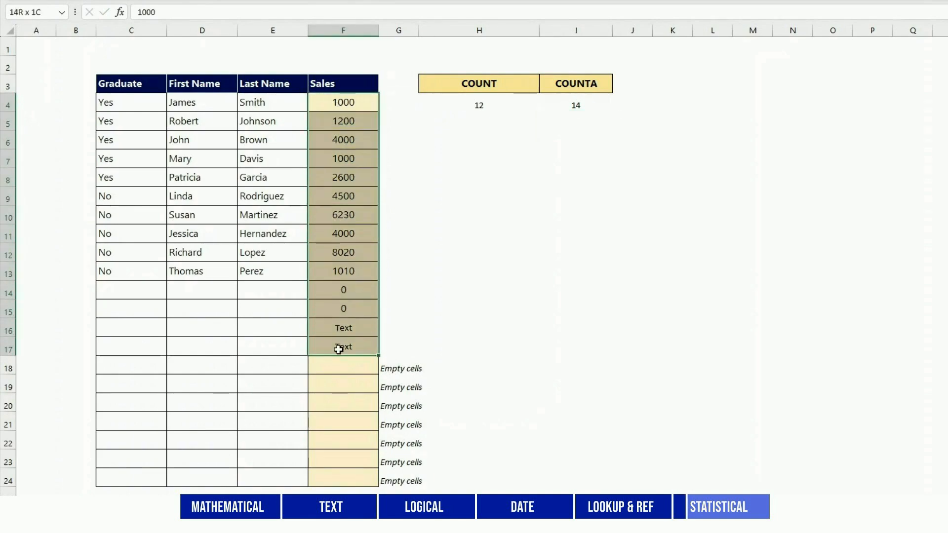
pyautogui.click(604, 380)
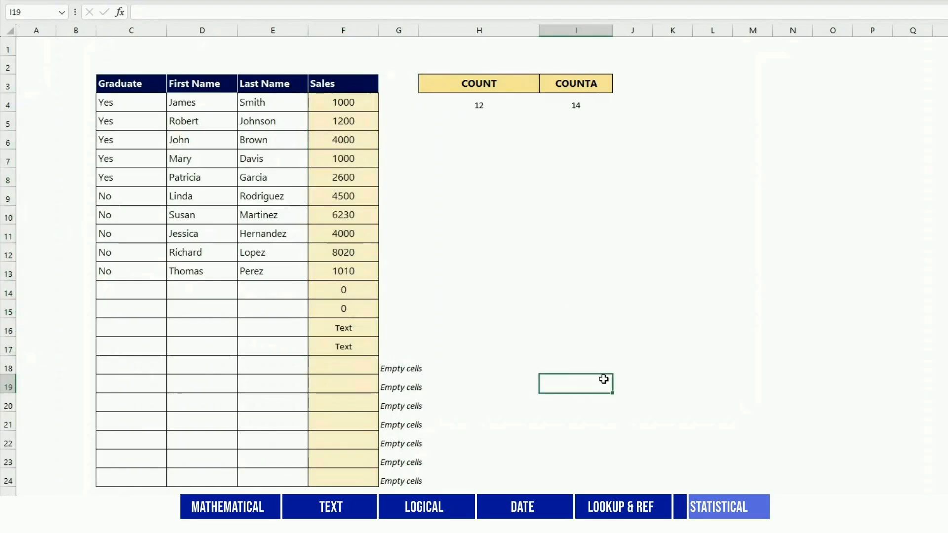
# Enter =COUNTA(C4:C24) in I5 to count the non-empty cells in the Graduate column
pyautogui.click(585, 121)
pyautogui.write('=COUNTA(')
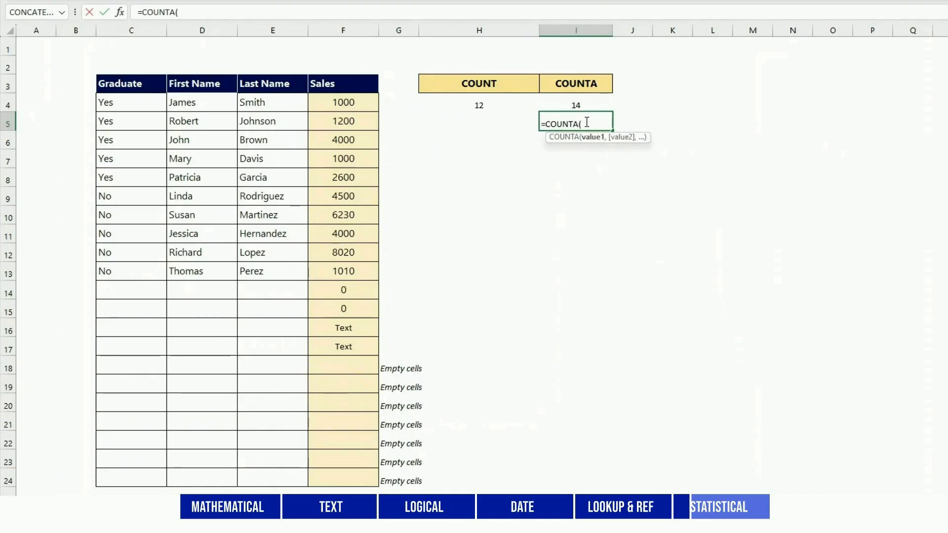
pyautogui.moveTo(134, 103); pyautogui.dragTo(127, 479)
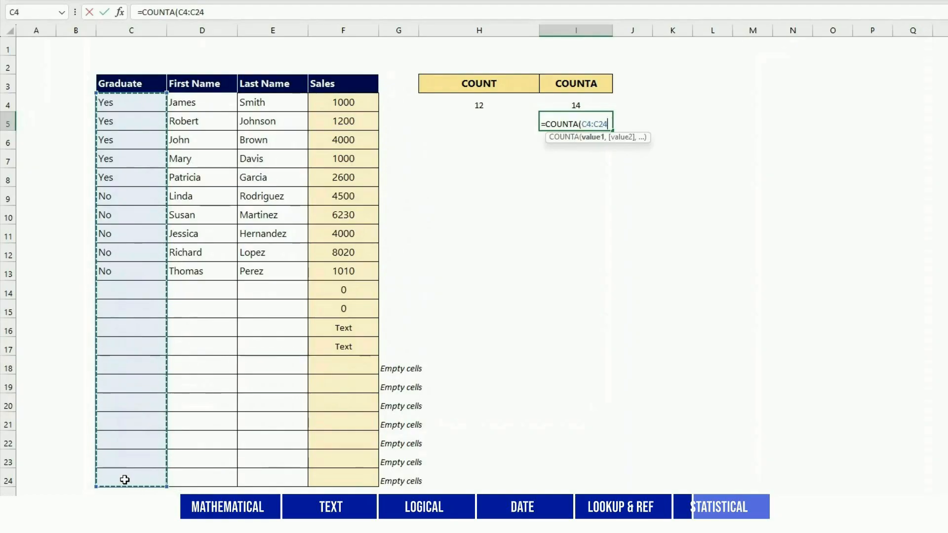
pyautogui.write(')')
pyautogui.press('Return')
pyautogui.press('Up')
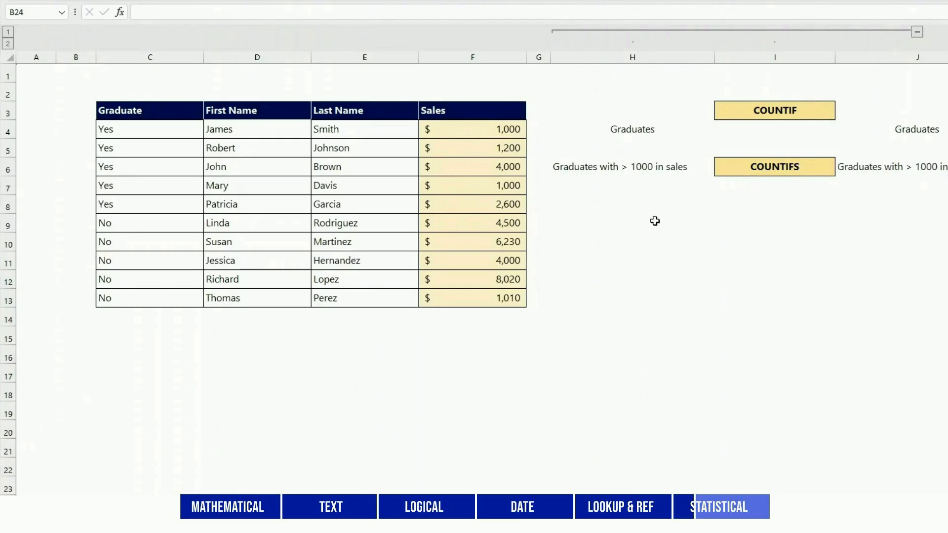
# Enter =COUNTIF(C4:C13,"Yes") in I4 under the COUNTIF heading to count the graduates
pyautogui.click(737, 132)
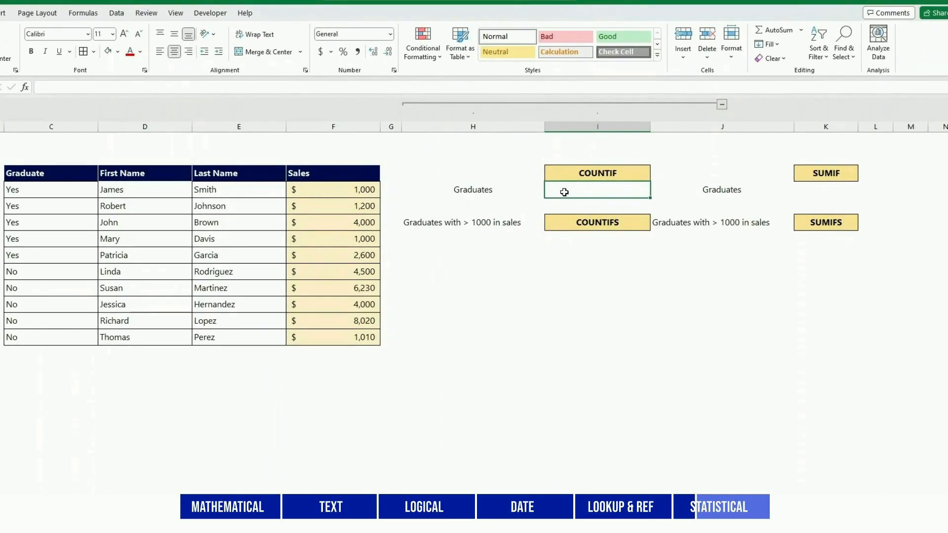
pyautogui.write('=COUNT')
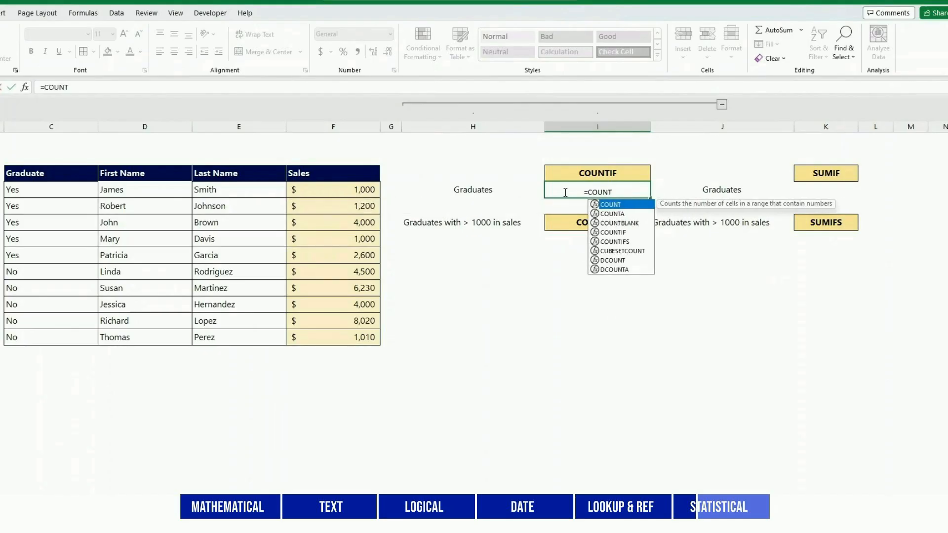
pyautogui.write('IF(')
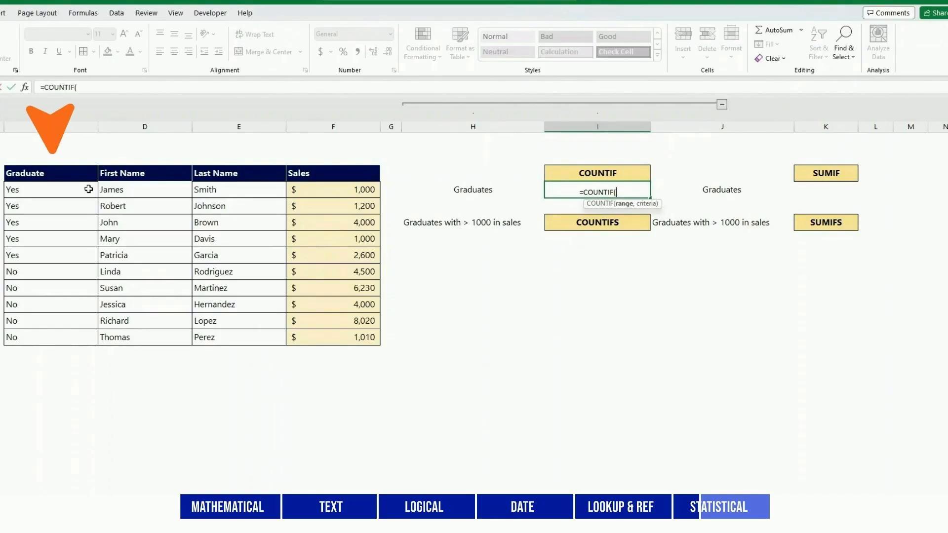
pyautogui.moveTo(89, 189); pyautogui.dragTo(85, 337)
pyautogui.write(',')
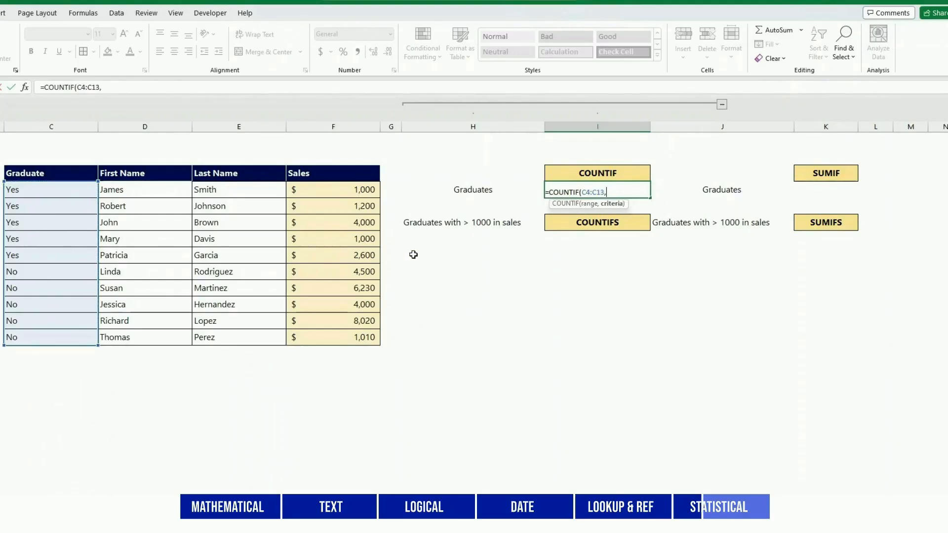
pyautogui.write('"Yes")')
pyautogui.hotkey('ctrl', 'Return')
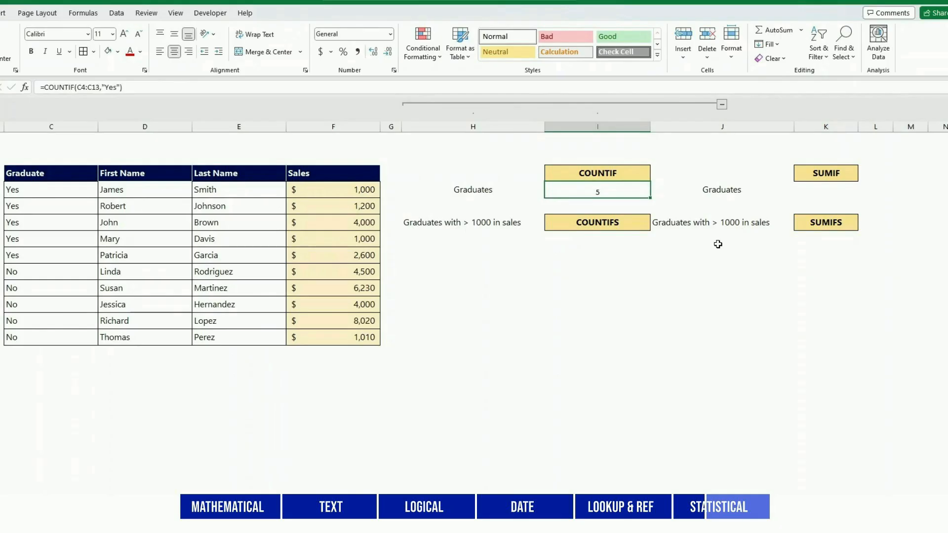
# Enter =SUMIF(C4:C13,"Yes",F4:F13) in K4 under the SUMIF heading to total the graduates' sales
pyautogui.click(829, 189)
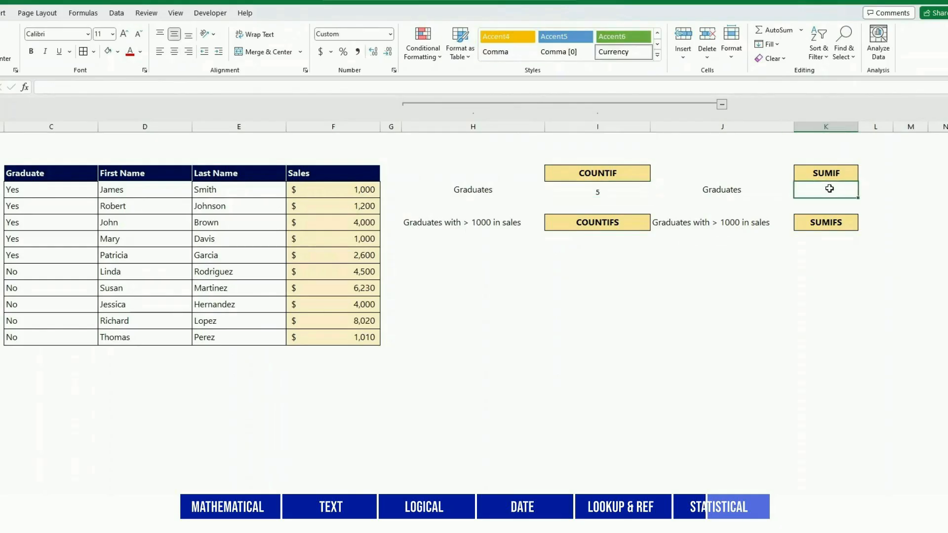
pyautogui.write('=SUMIF(')
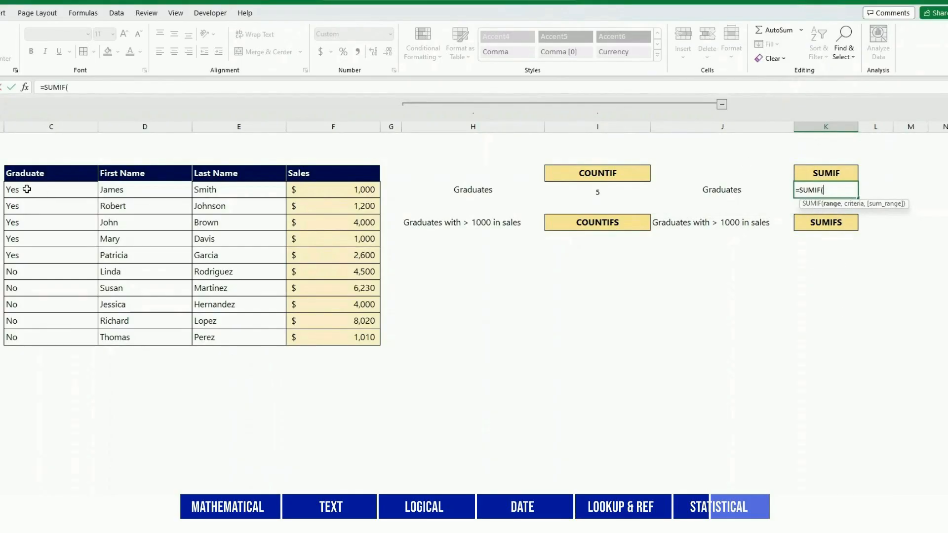
pyautogui.moveTo(33, 189); pyautogui.dragTo(36, 336)
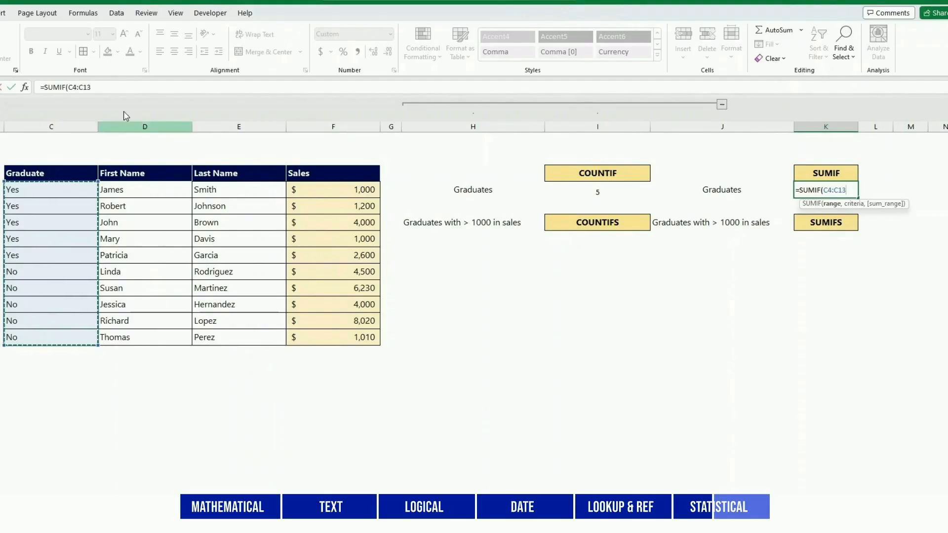
pyautogui.click(99, 88)
pyautogui.write(',"Yes')
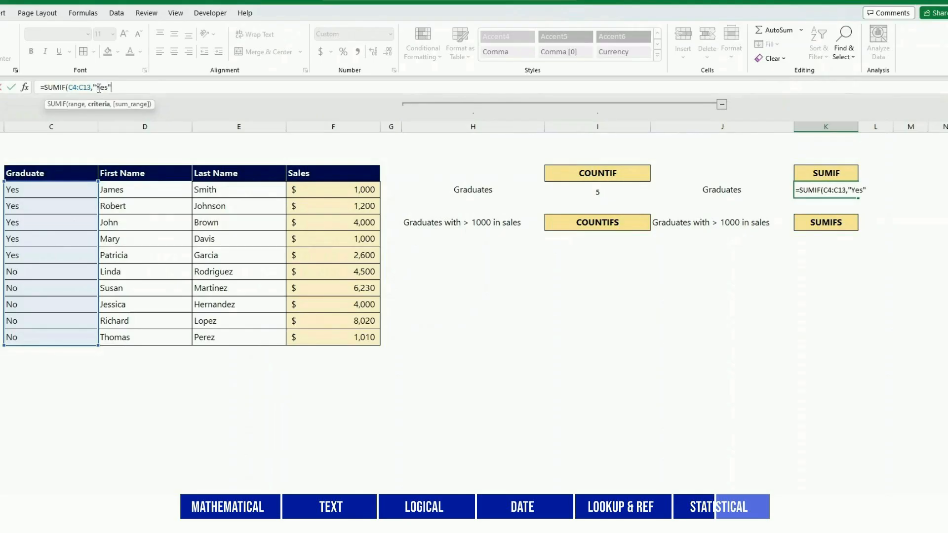
pyautogui.write('",')
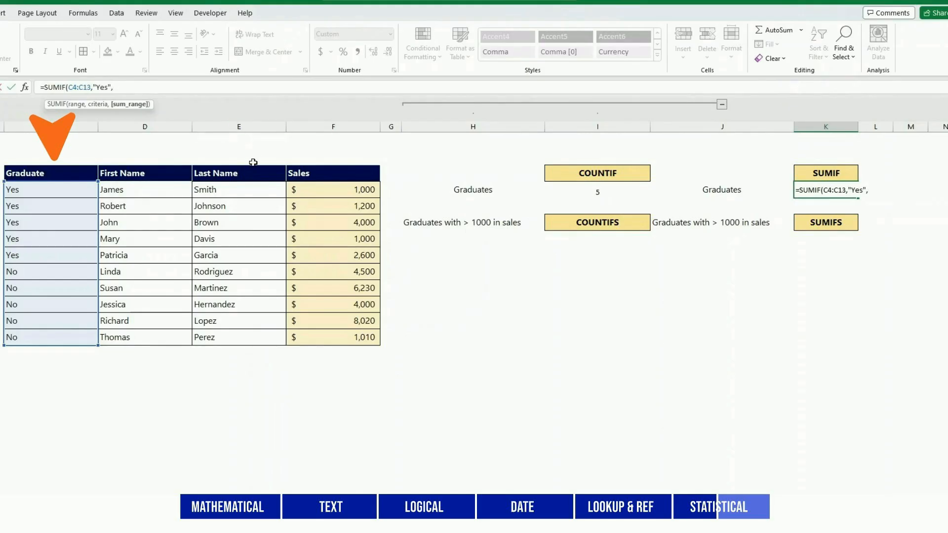
pyautogui.moveTo(305, 187); pyautogui.dragTo(312, 340)
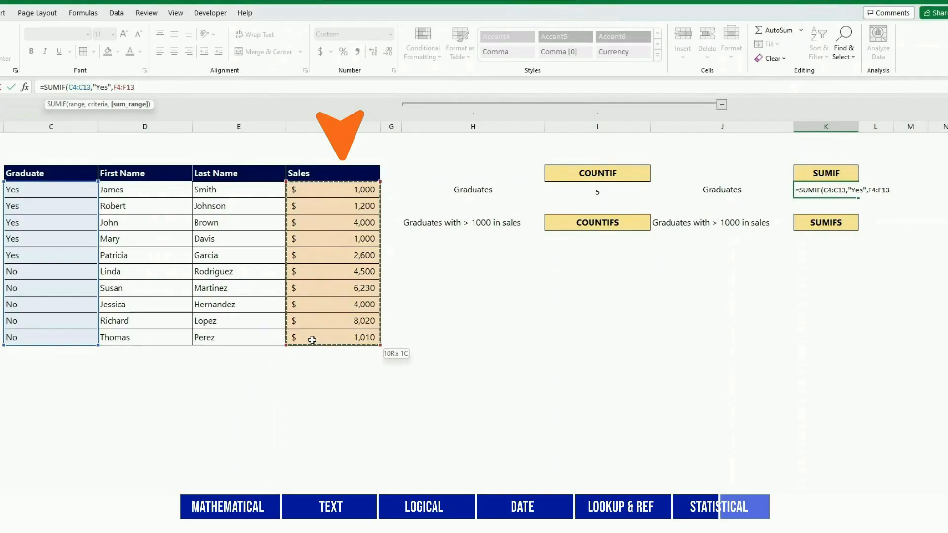
pyautogui.write(')')
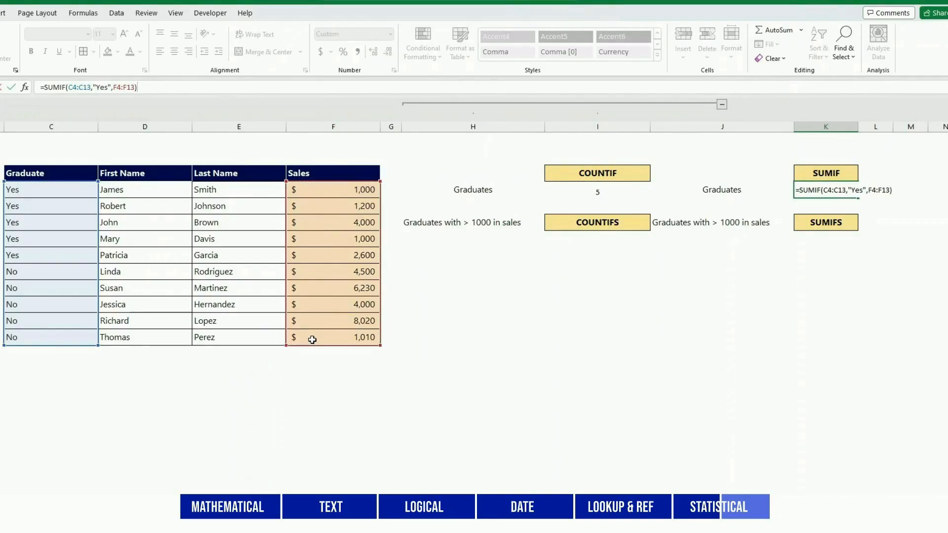
pyautogui.press('Return')
pyautogui.press('Up')
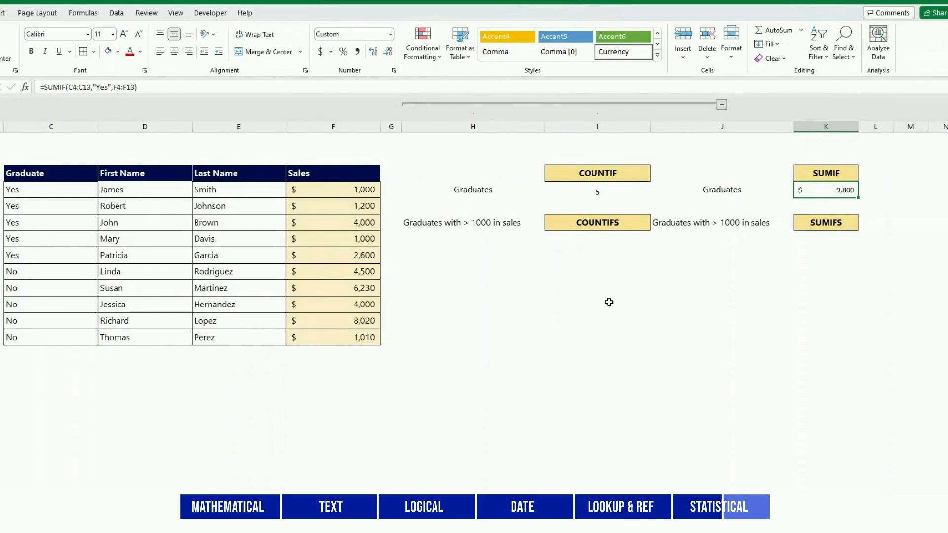
# Enter =COUNTIFS(C4:C13,"Yes",F4:F13,">1000") in I7 to count graduates with more than 1000 in sales
pyautogui.moveTo(325, 194); pyautogui.dragTo(341, 341)
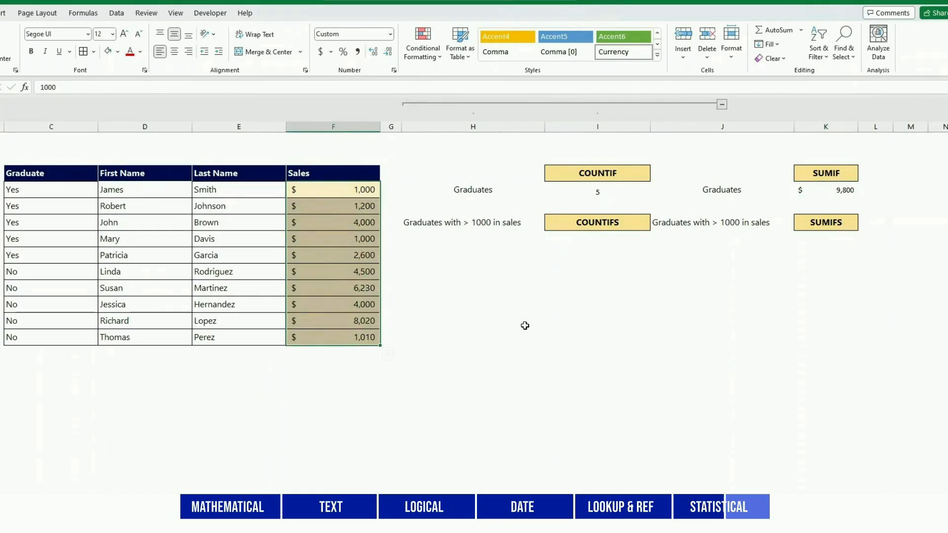
pyautogui.click(586, 240)
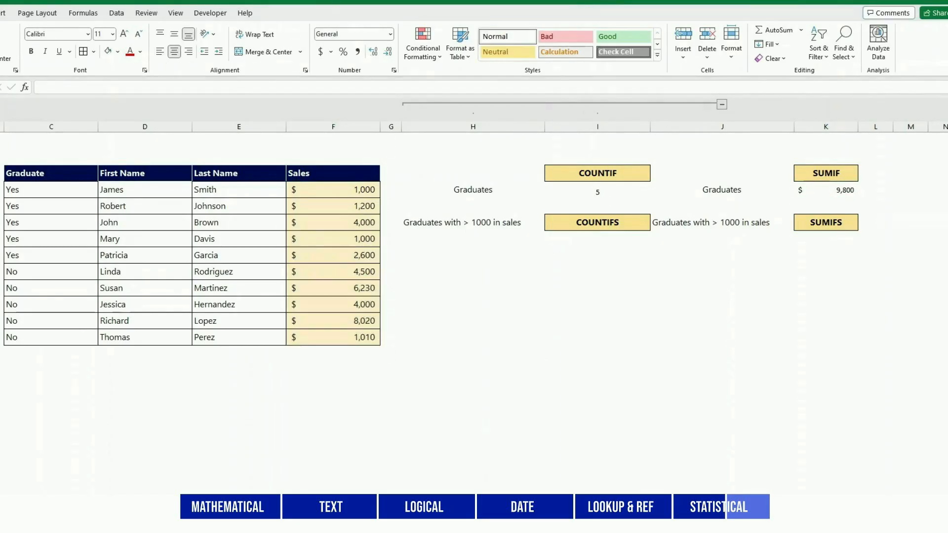
pyautogui.click(586, 240)
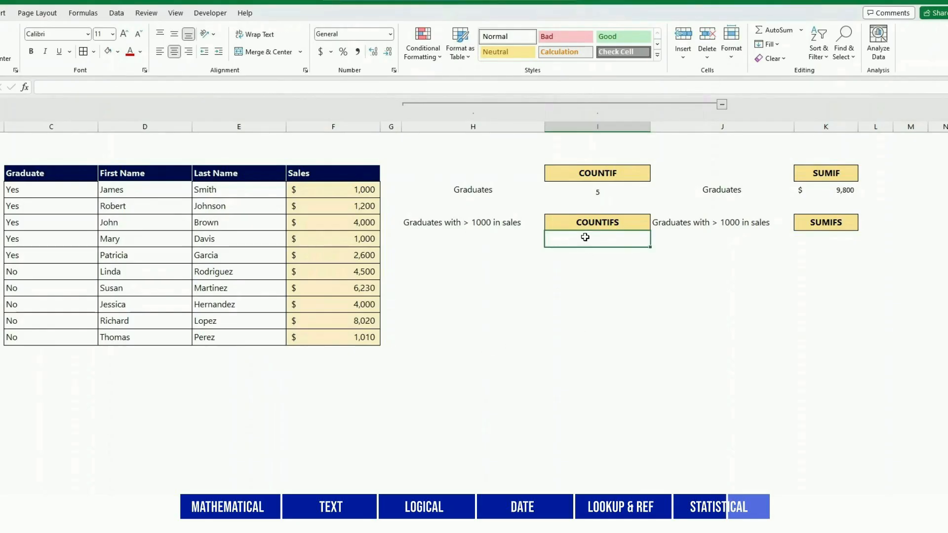
pyautogui.write('=COUNT')
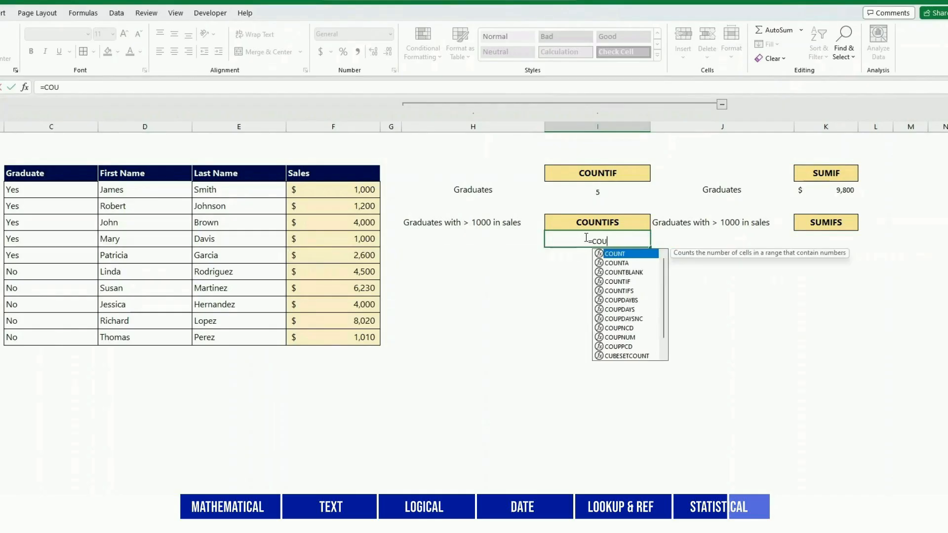
pyautogui.write('IFS(')
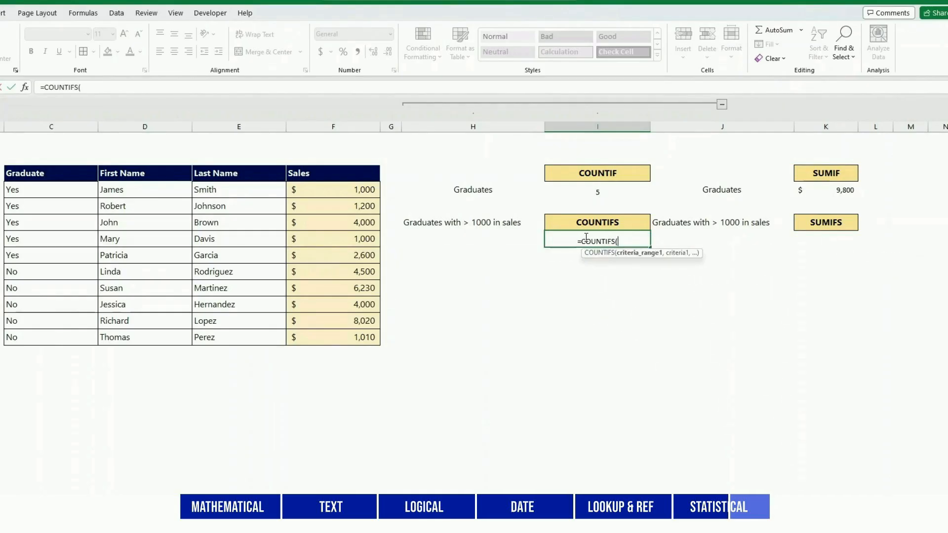
pyautogui.moveTo(34, 195); pyautogui.dragTo(39, 331)
pyautogui.write(',"')
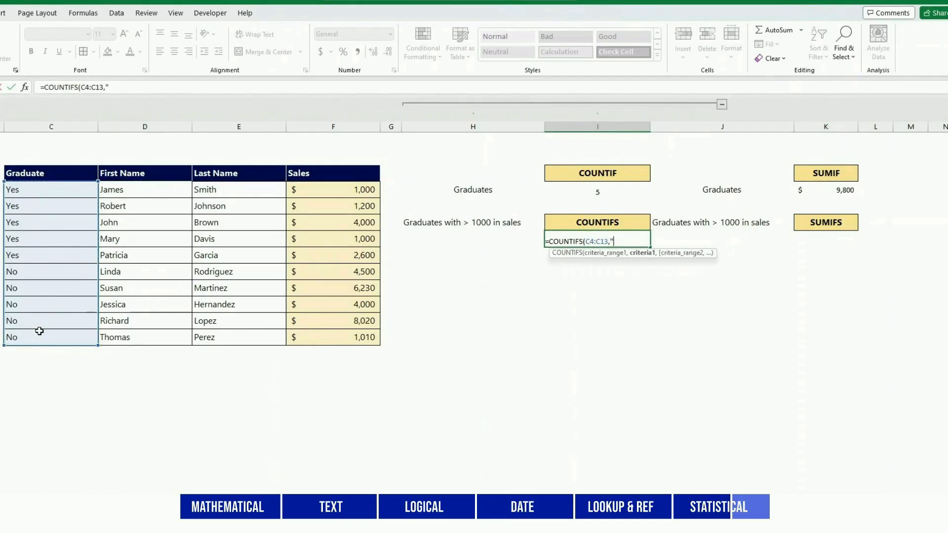
pyautogui.write('Yes",')
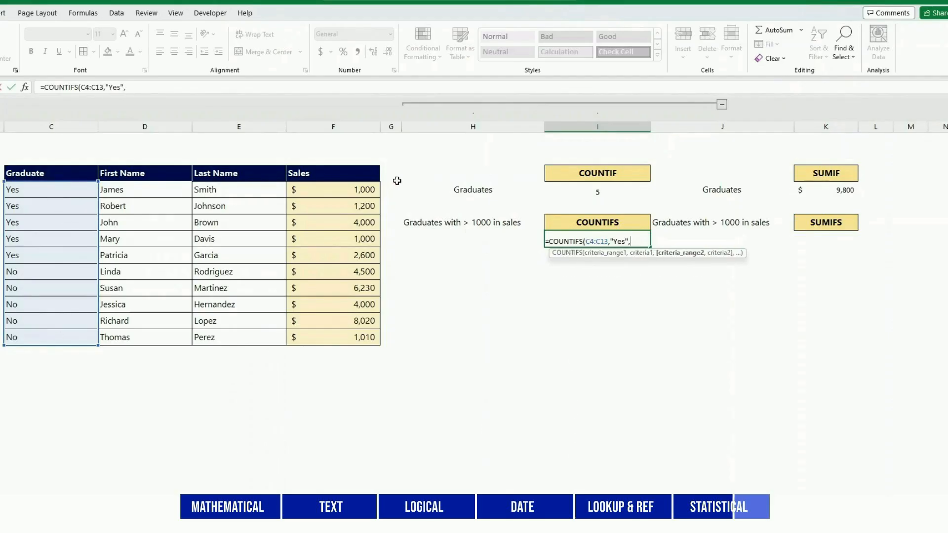
pyautogui.moveTo(353, 196); pyautogui.dragTo(346, 336)
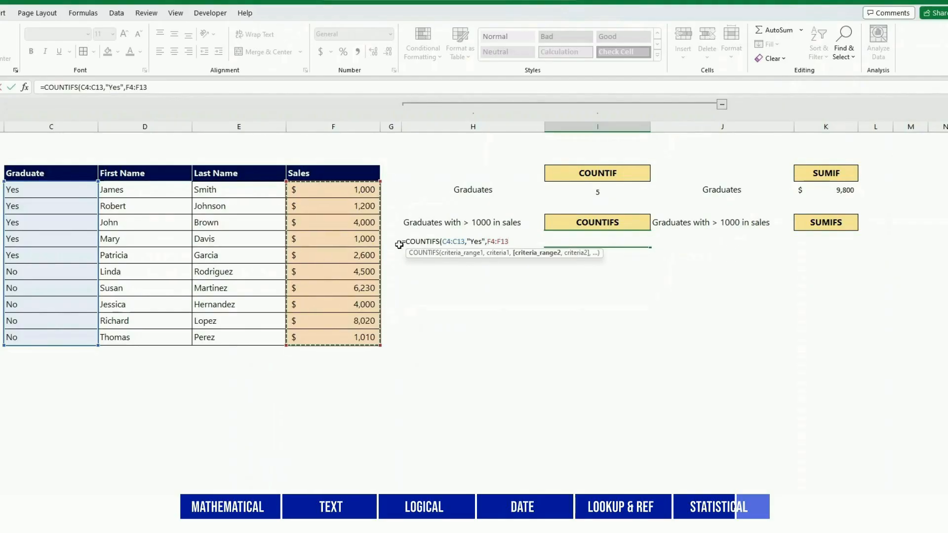
pyautogui.write(',">1000')
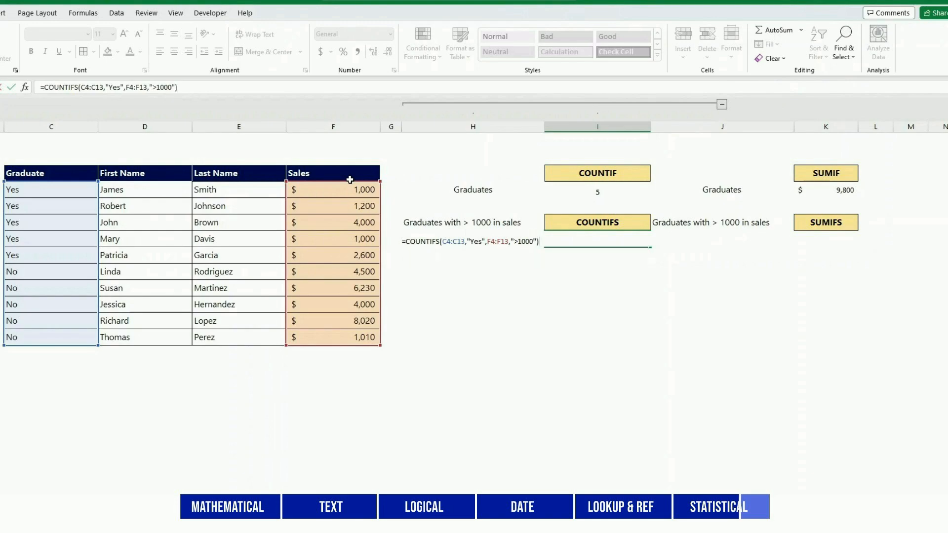
pyautogui.press('Return')
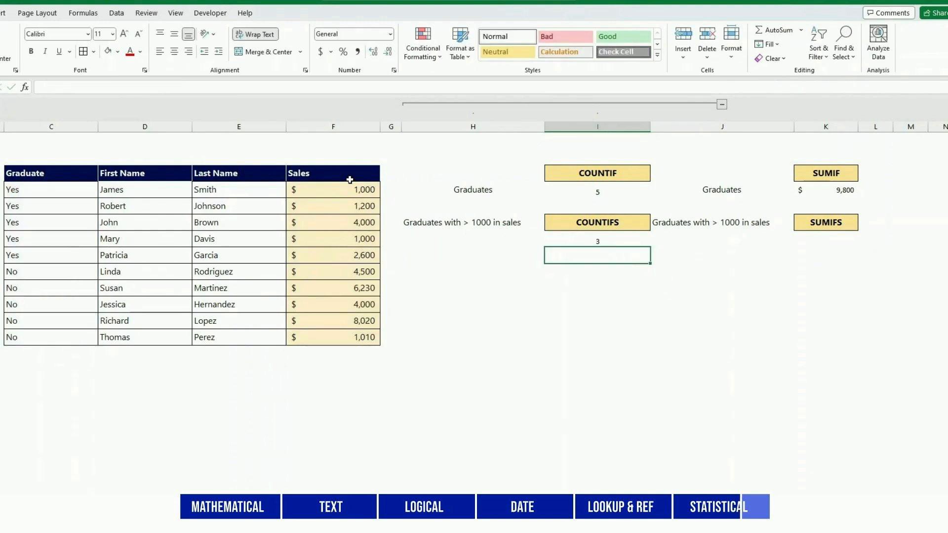
pyautogui.press('Up')
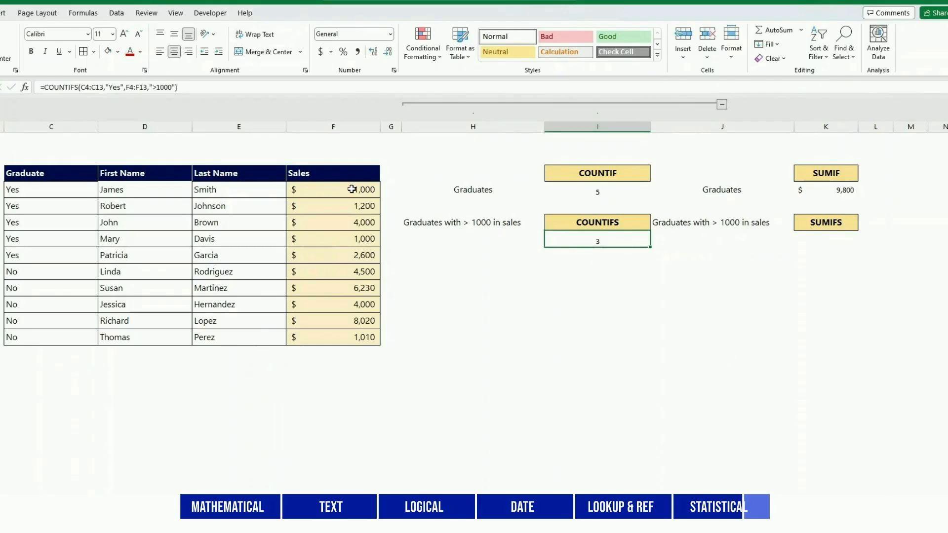
# Enter =SUMIFS(F4:F13,C4:C13,"Yes",F4:F13,">1000") in K7 to total sales of graduates with more than 1000 in sales
pyautogui.click(818, 240)
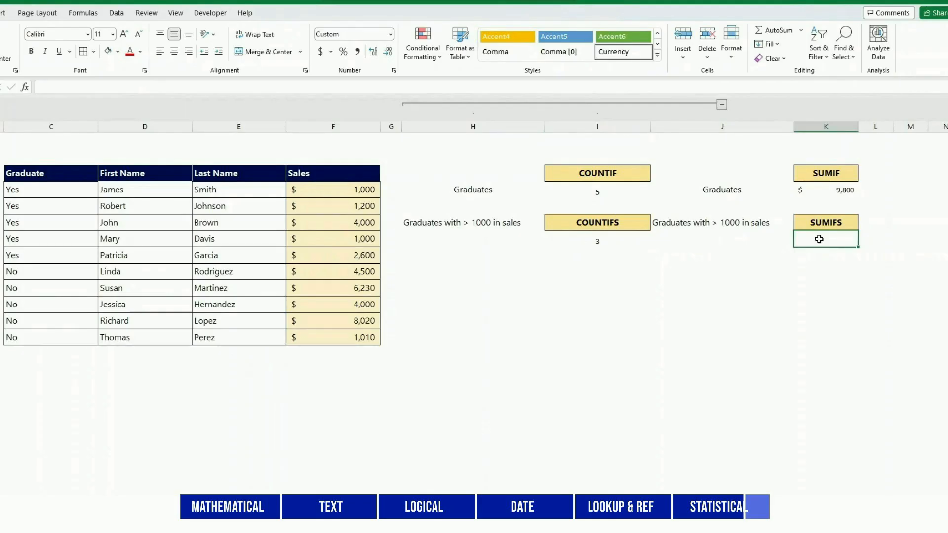
pyautogui.write('=SUMI')
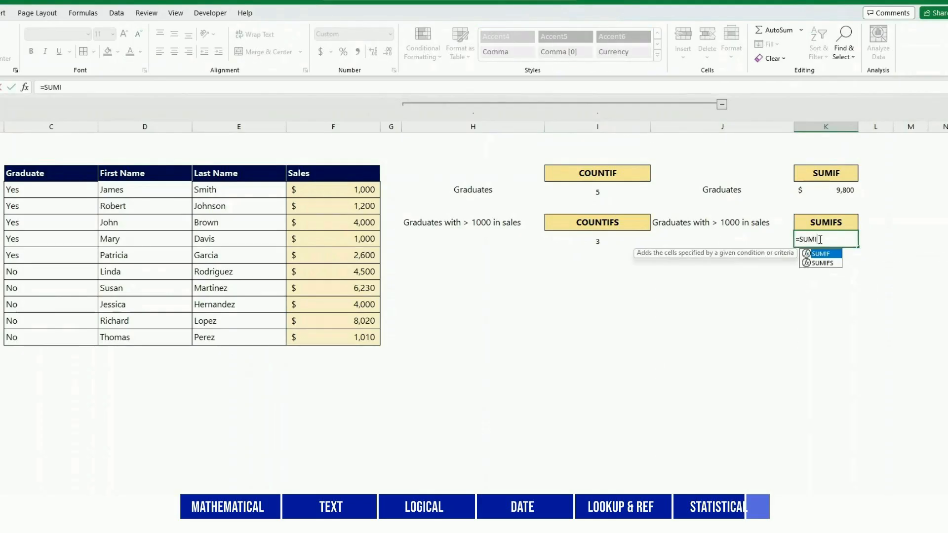
pyautogui.write('FS(')
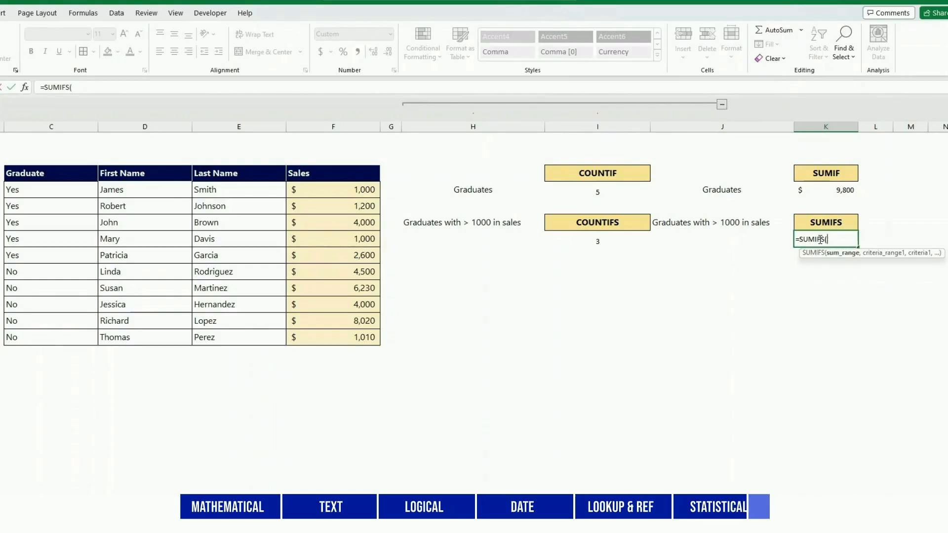
pyautogui.moveTo(345, 189); pyautogui.dragTo(346, 338)
pyautogui.write(',')
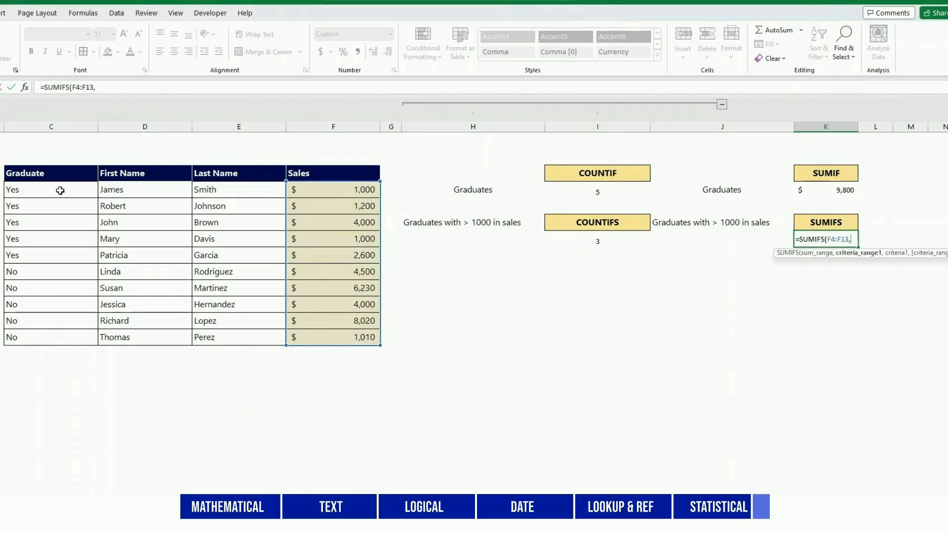
pyautogui.moveTo(59, 189); pyautogui.dragTo(57, 335)
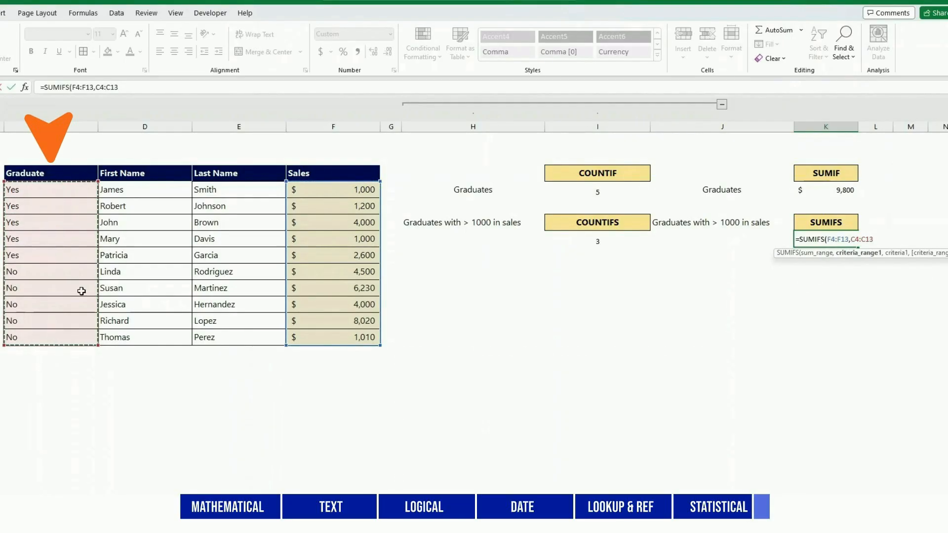
pyautogui.click(124, 87)
pyautogui.write(',')
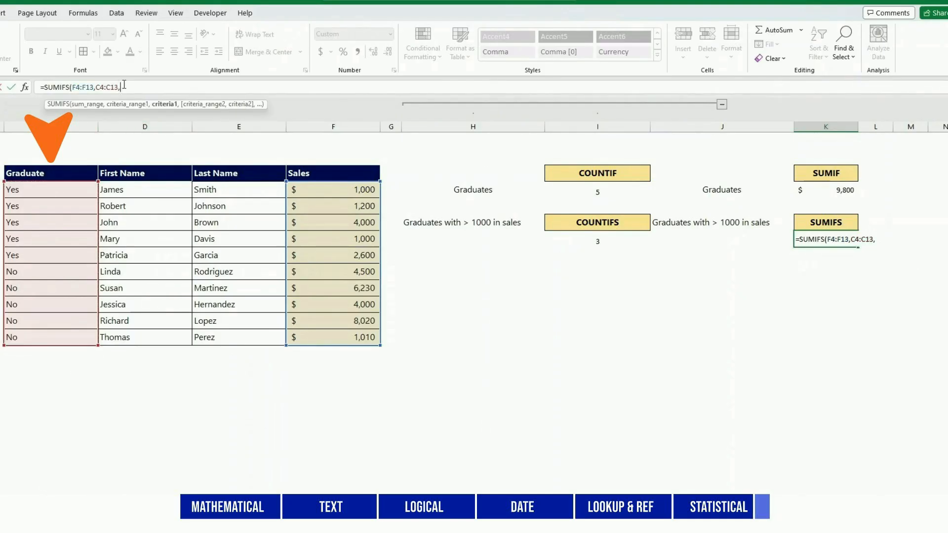
pyautogui.write('"Yes",')
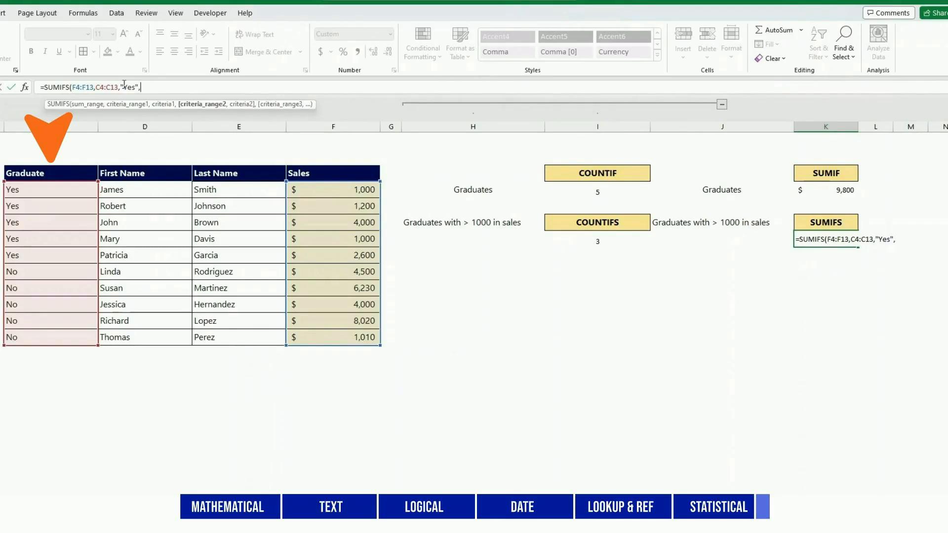
pyautogui.moveTo(321, 190); pyautogui.dragTo(318, 333)
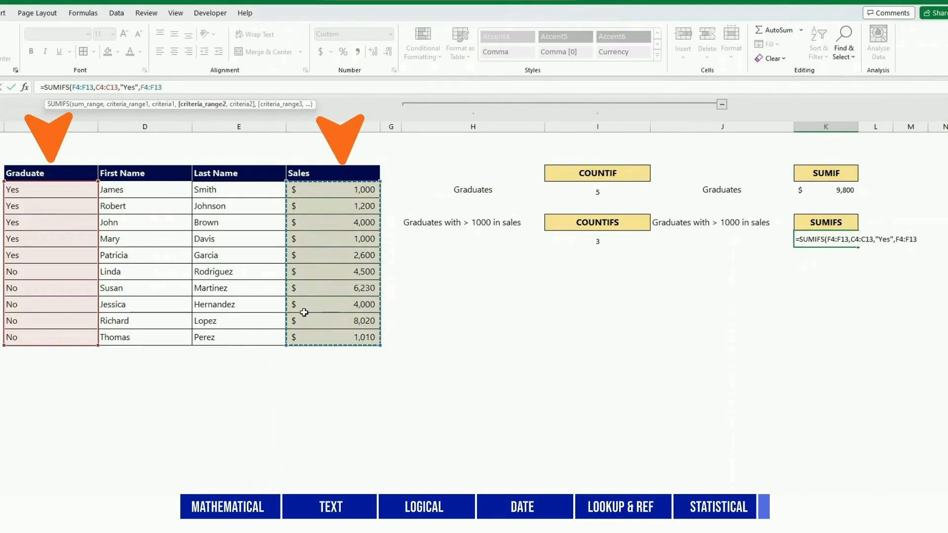
pyautogui.write(',">1000')
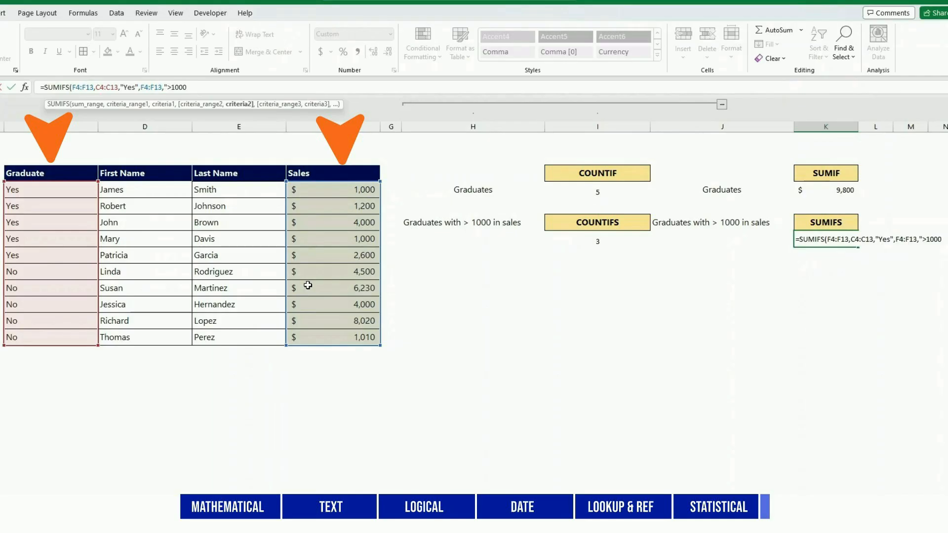
pyautogui.write('")')
pyautogui.press('Return')
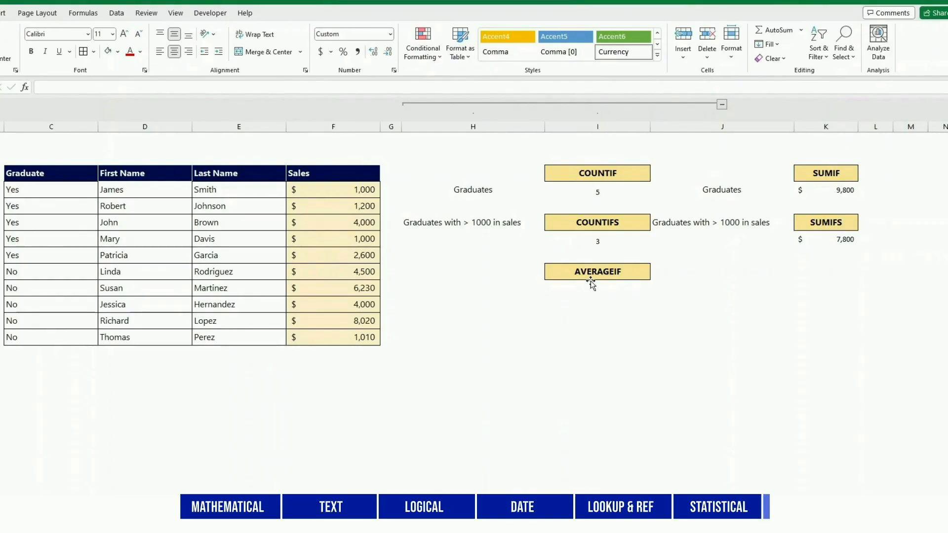
# Enter =AVERAGEIF(C4:C13,"Yes",F4:F13) in I10 under the AVERAGEIF heading to average the graduates' sales
pyautogui.click(587, 287)
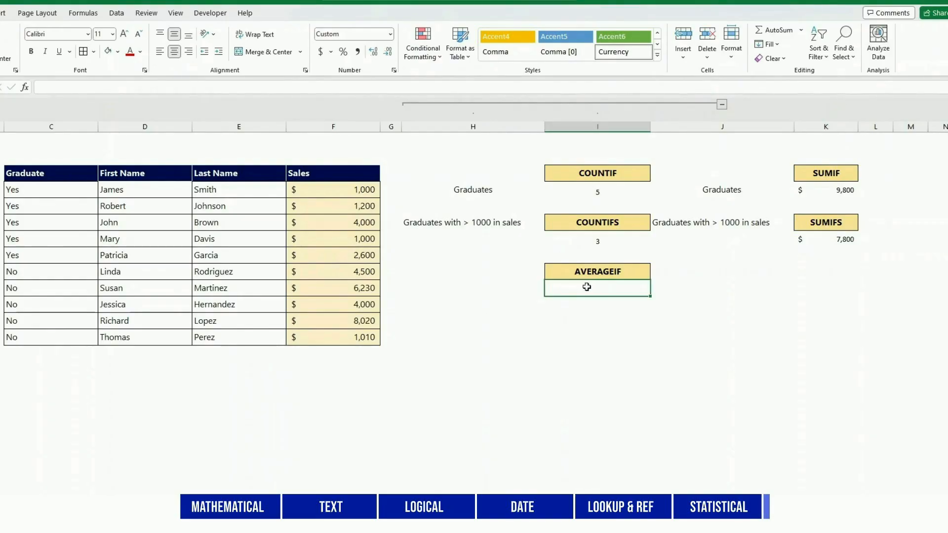
pyautogui.write('=AVERA')
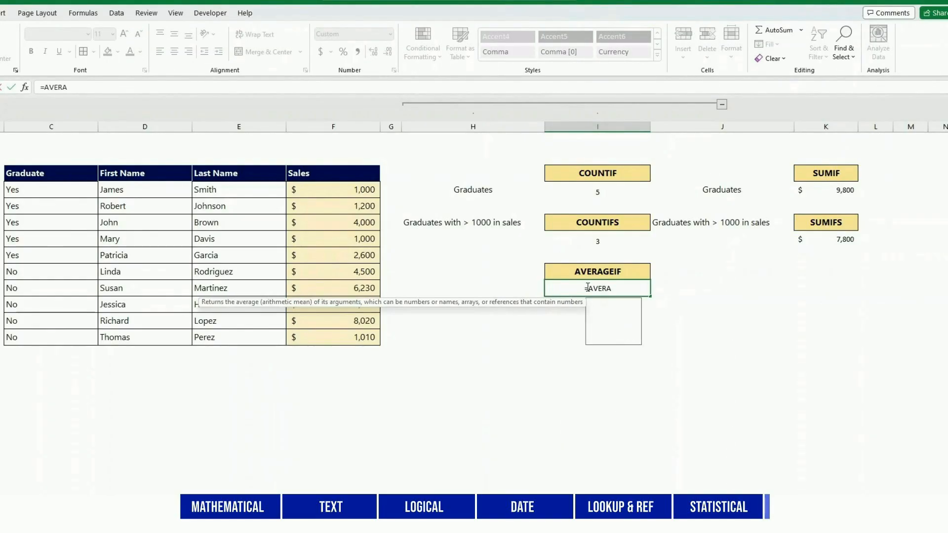
pyautogui.write('GEIF(')
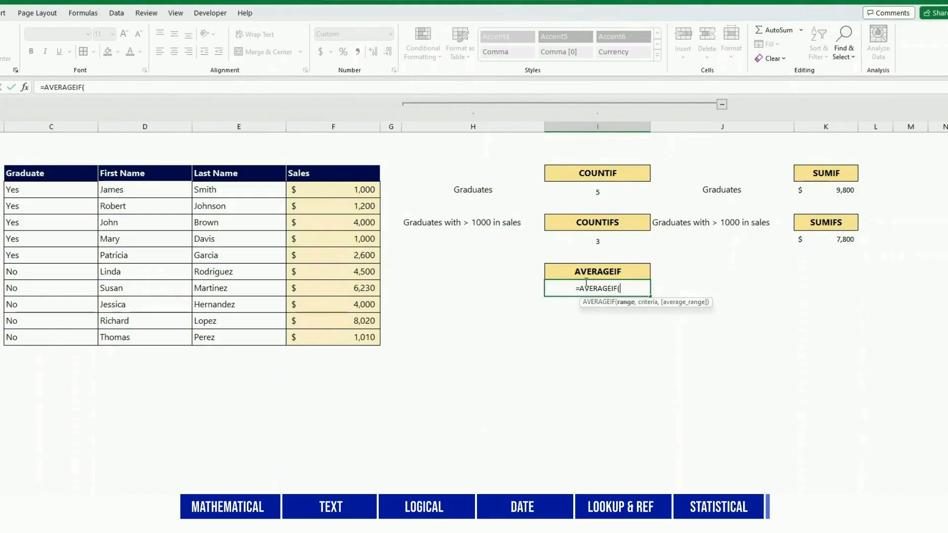
pyautogui.moveTo(66, 191); pyautogui.dragTo(57, 332)
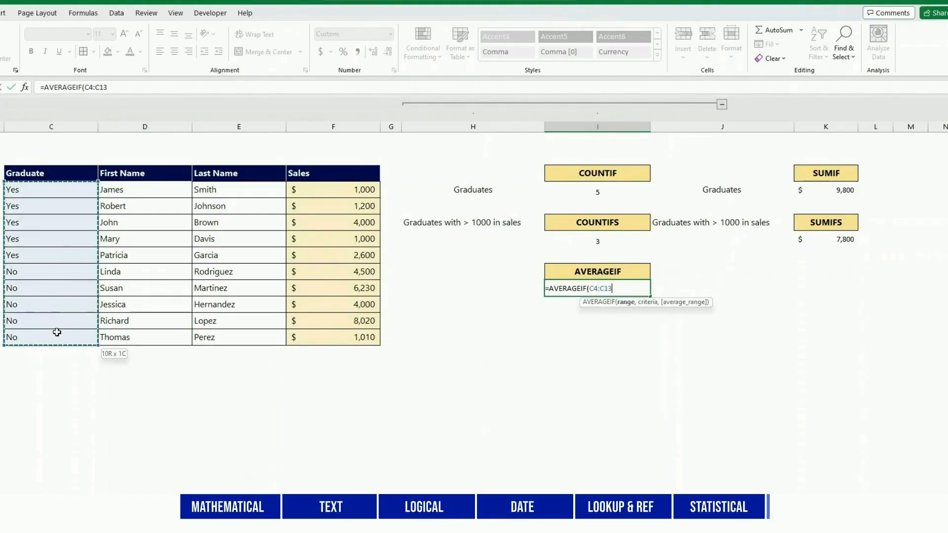
pyautogui.write(',"')
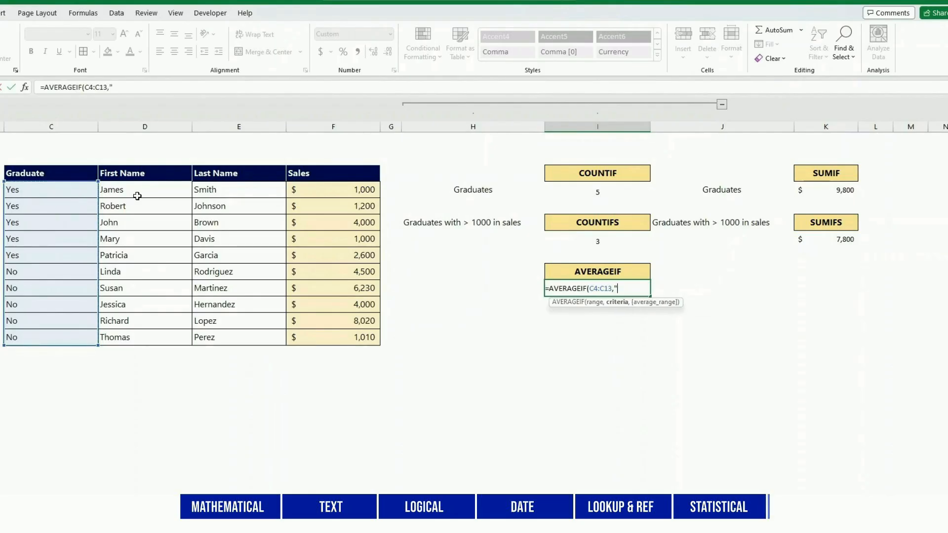
pyautogui.write('Yes",')
pyautogui.moveTo(324, 189); pyautogui.dragTo(324, 334)
pyautogui.write(')')
pyautogui.press('Return')
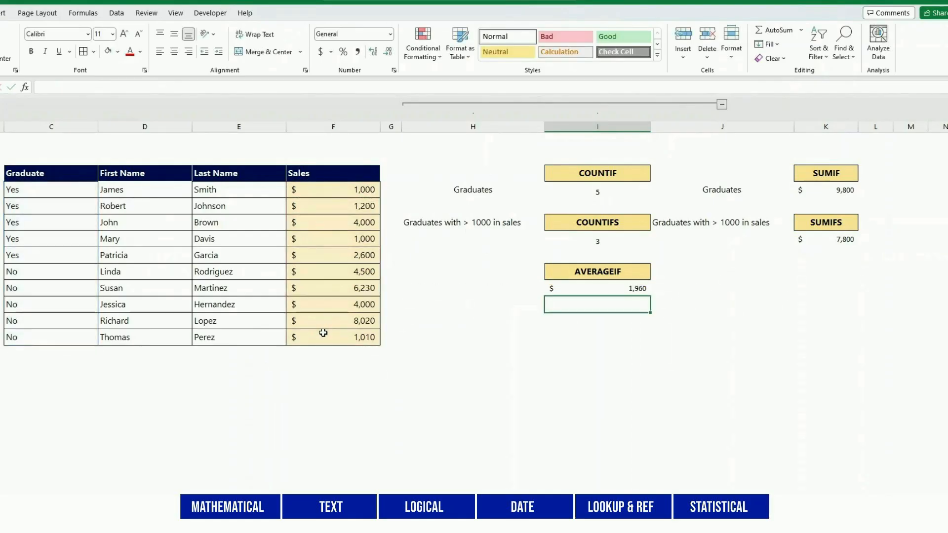